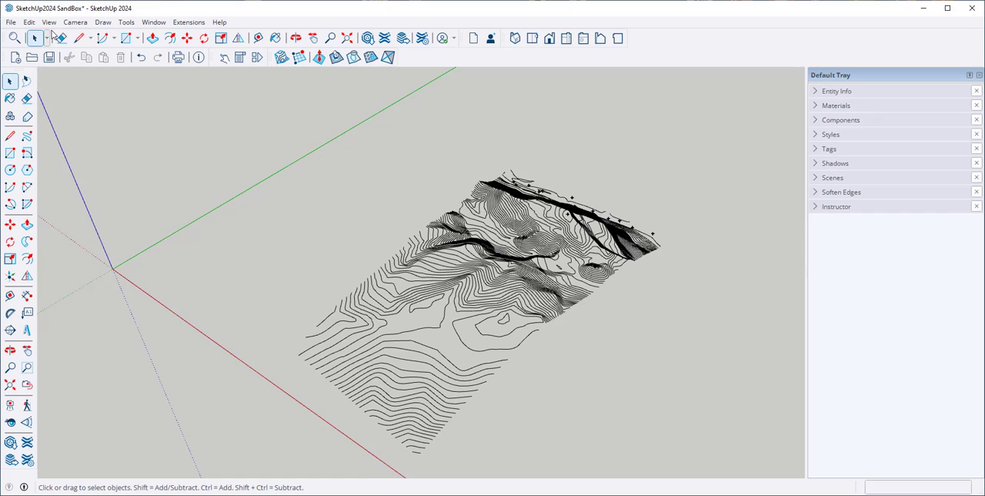
Check in the list of toolbars that the Sandbox toolbar is enabled
{"action": "left_click", "coordinate": [50, 23]}
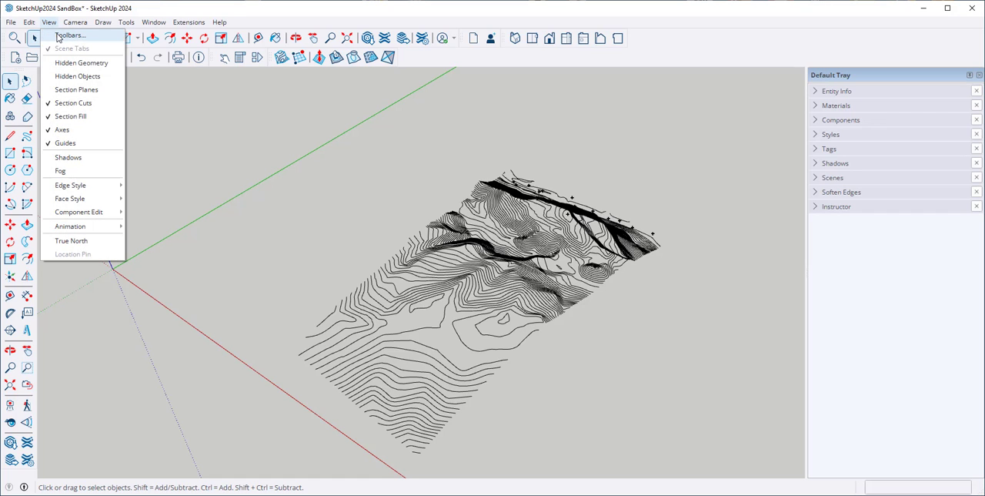
{"action": "left_click", "coordinate": [58, 35]}
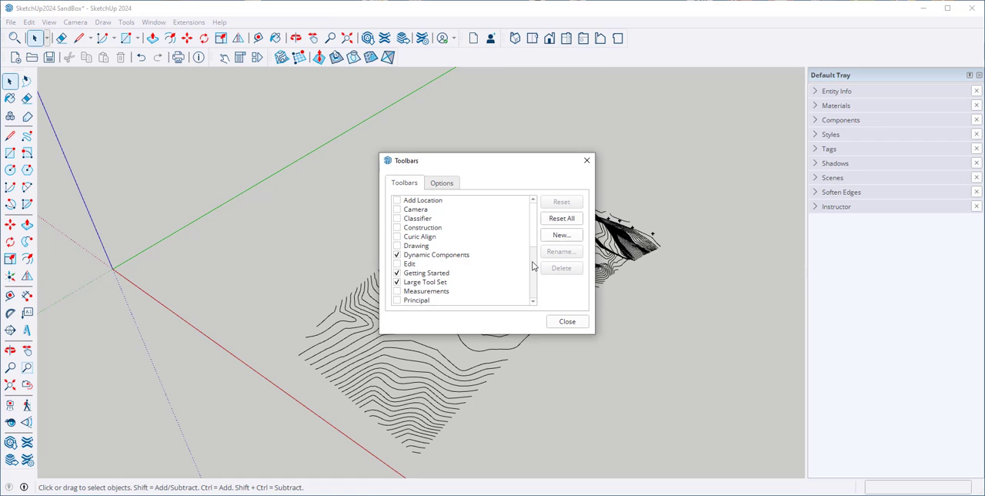
{"action": "scroll", "coordinate": [531, 266], "scroll_direction": "down", "scroll_amount": 5}
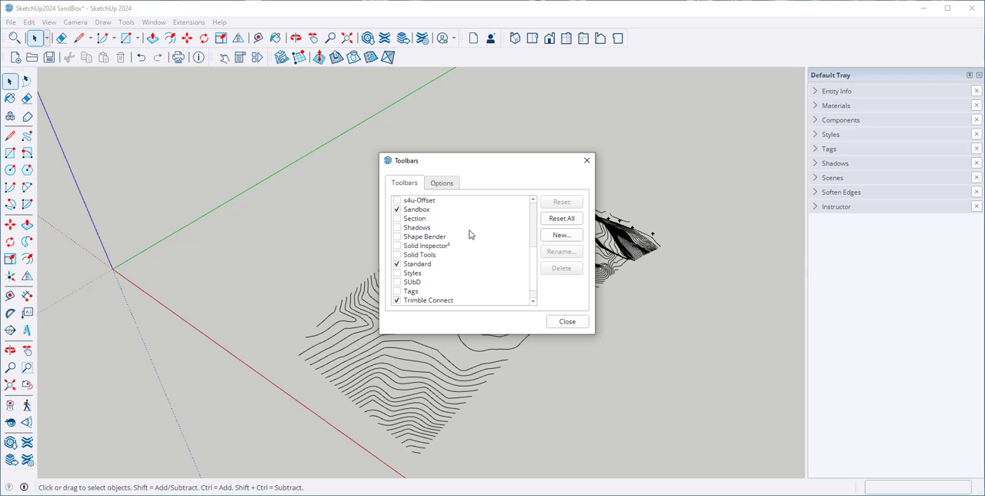
{"action": "left_click", "coordinate": [564, 323]}
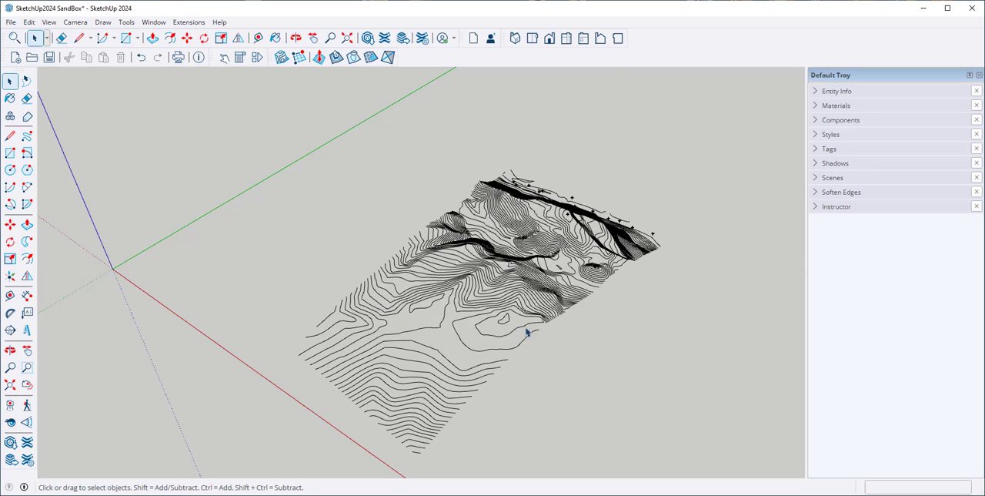
Select all the contour lines and create a terrain mesh from them with the From Contours tool
{"action": "middle_click_drag", "start_coordinate": [538, 331], "coordinate": [458, 336]}
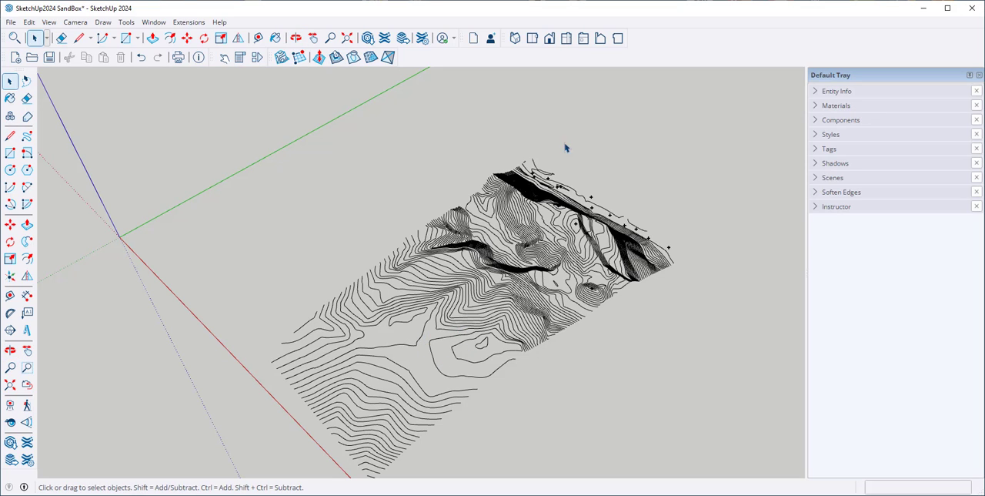
{"action": "mouse_move", "coordinate": [402, 346]}
{"action": "middle_mouse_down"}
{"action": "mouse_move", "coordinate": [367, 164]}
{"action": "mouse_move", "coordinate": [414, 335]}
{"action": "middle_mouse_up"}
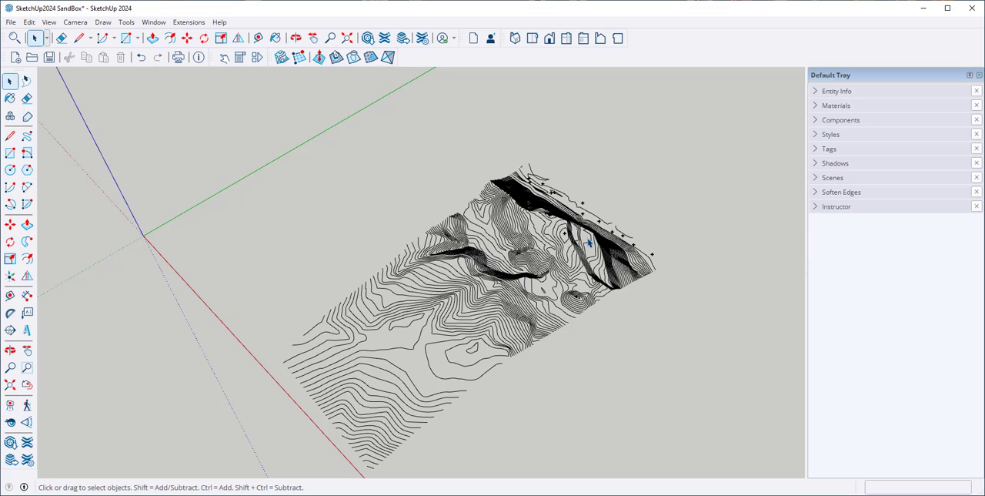
{"action": "left_click", "coordinate": [280, 63]}
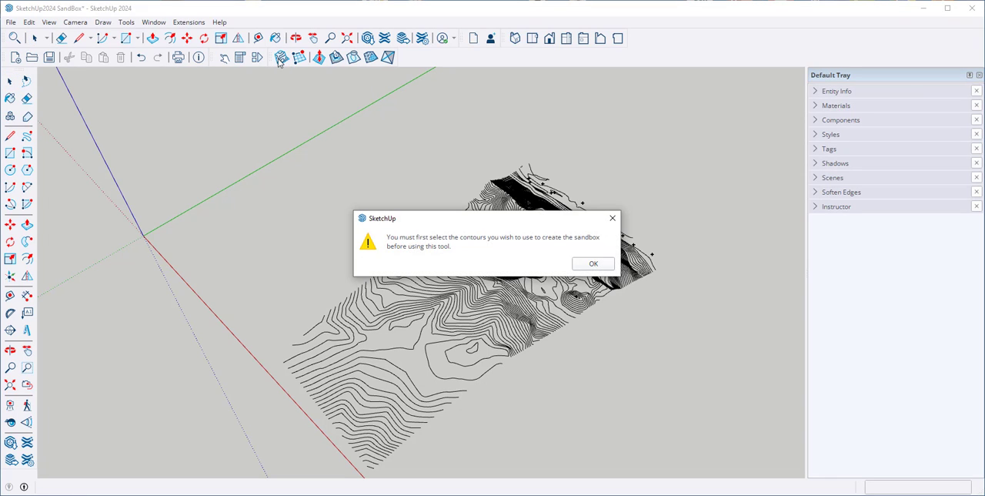
{"action": "left_click", "coordinate": [594, 263]}
{"action": "left_click_drag", "start_coordinate": [169, 123], "coordinate": [687, 478]}
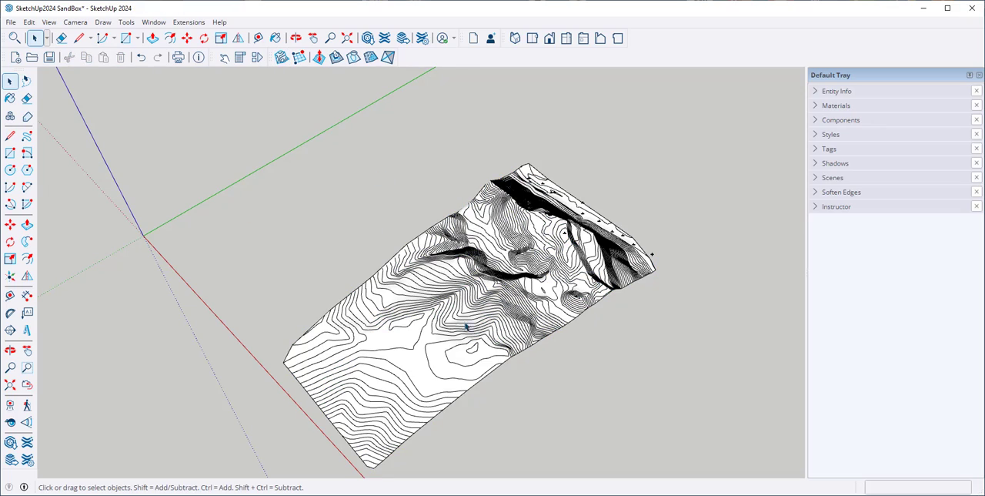
Unhide all hidden objects in the model
{"action": "mouse_move", "coordinate": [466, 327]}
{"action": "middle_mouse_down"}
{"action": "mouse_move", "coordinate": [440, 192]}
{"action": "mouse_move", "coordinate": [506, 292]}
{"action": "mouse_move", "coordinate": [506, 154]}
{"action": "mouse_move", "coordinate": [495, 183]}
{"action": "middle_mouse_up"}
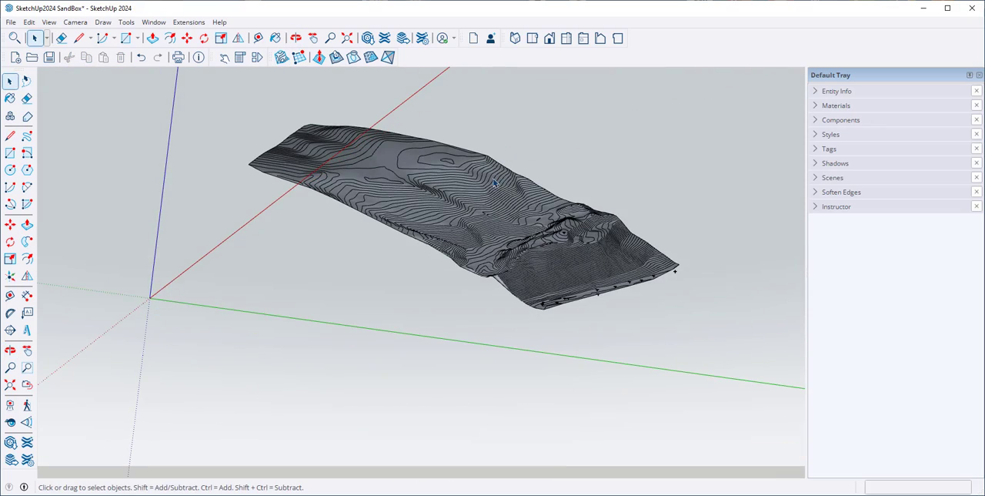
{"action": "middle_click_drag", "start_coordinate": [475, 215], "coordinate": [459, 352]}
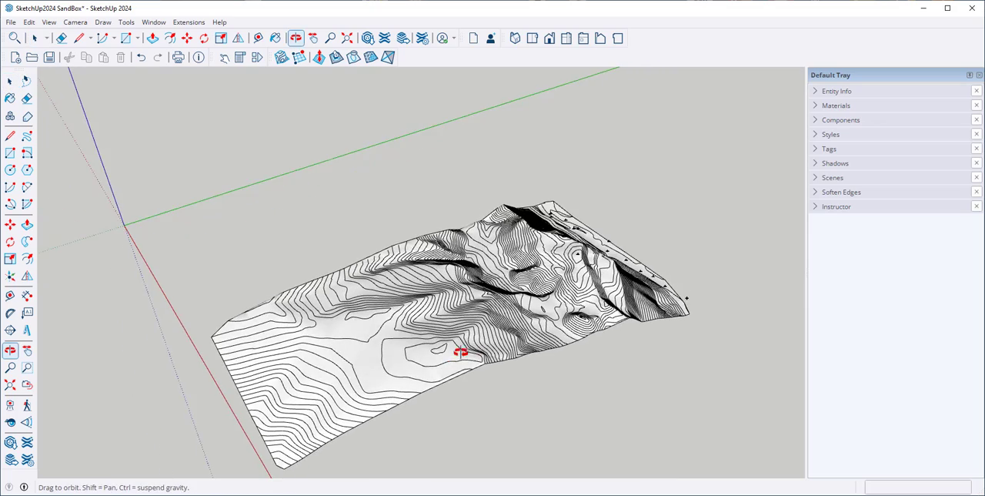
{"action": "scroll", "coordinate": [470, 240], "scroll_direction": "down", "scroll_amount": 2}
{"action": "middle_click_drag", "start_coordinate": [490, 255], "coordinate": [482, 306]}
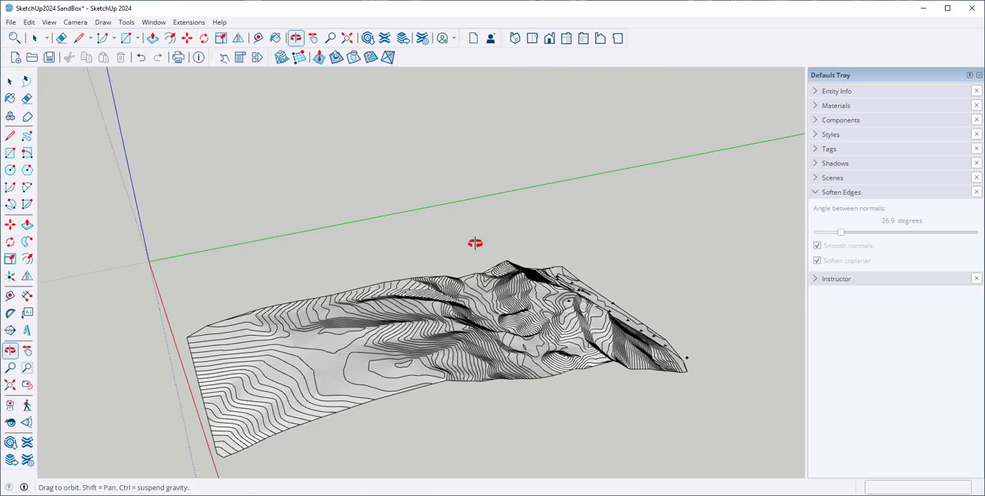
{"action": "middle_click_drag", "start_coordinate": [475, 243], "coordinate": [444, 313]}
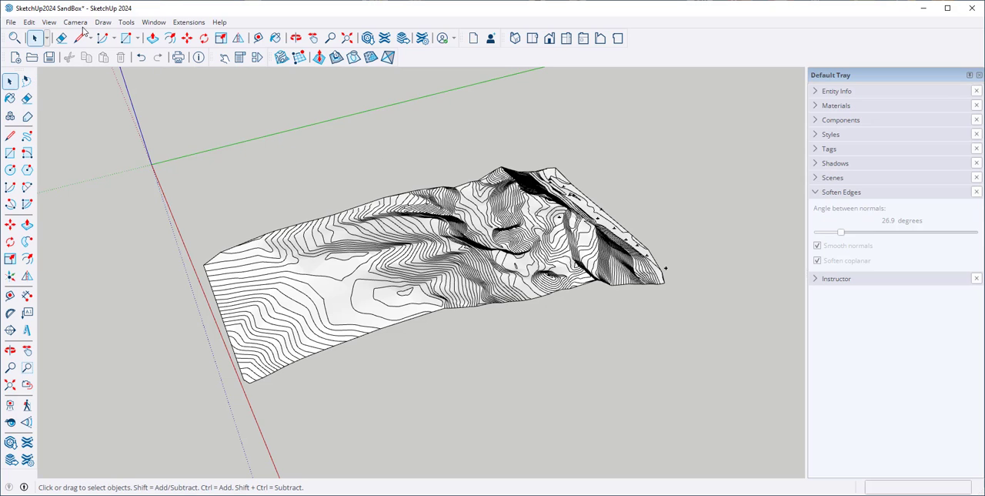
{"action": "left_click", "coordinate": [33, 24]}
{"action": "mouse_move", "coordinate": [48, 203]}
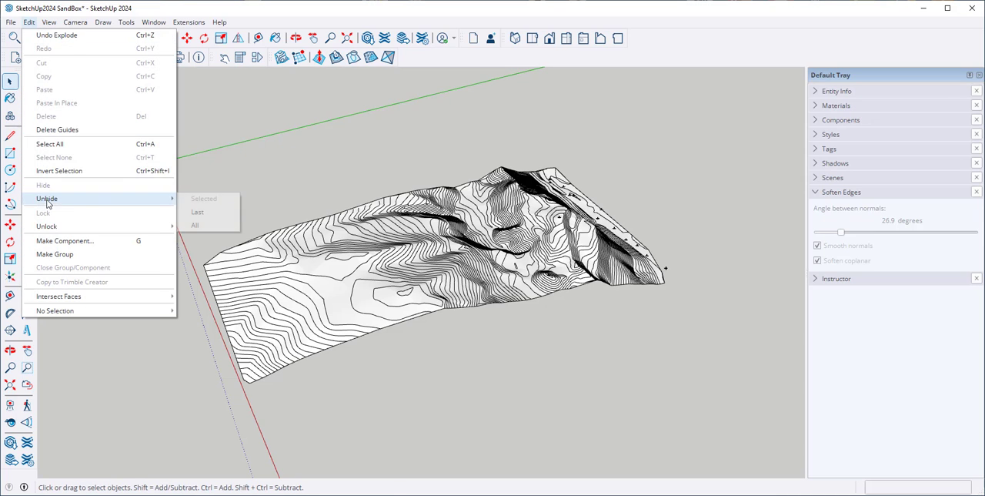
{"action": "left_click", "coordinate": [192, 225]}
Stamp the house's base into the terrain mesh with a 1' offset, placing the flat pad raised above the slope
{"action": "middle_click_drag", "start_coordinate": [191, 222], "coordinate": [410, 151]}
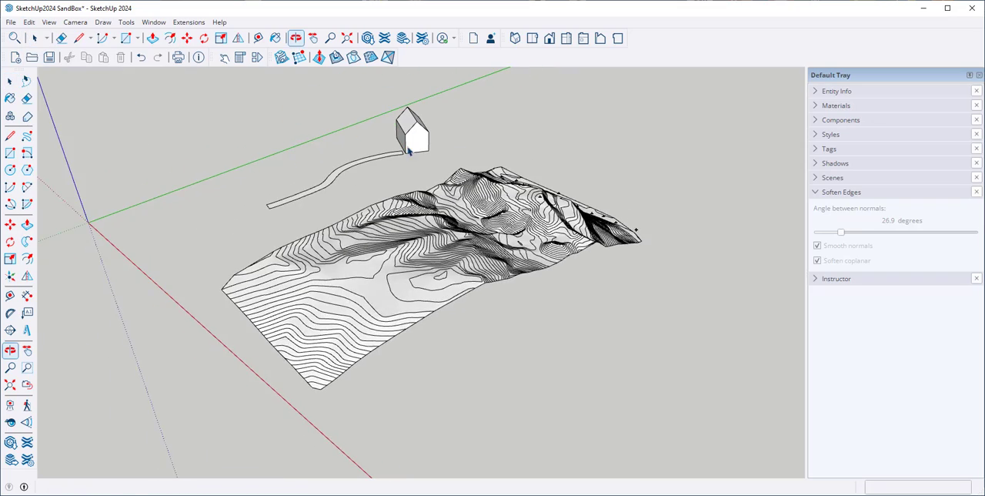
{"action": "scroll", "coordinate": [407, 149], "scroll_direction": "up", "scroll_amount": 2}
{"action": "middle_click_drag", "start_coordinate": [380, 204], "coordinate": [319, 147]}
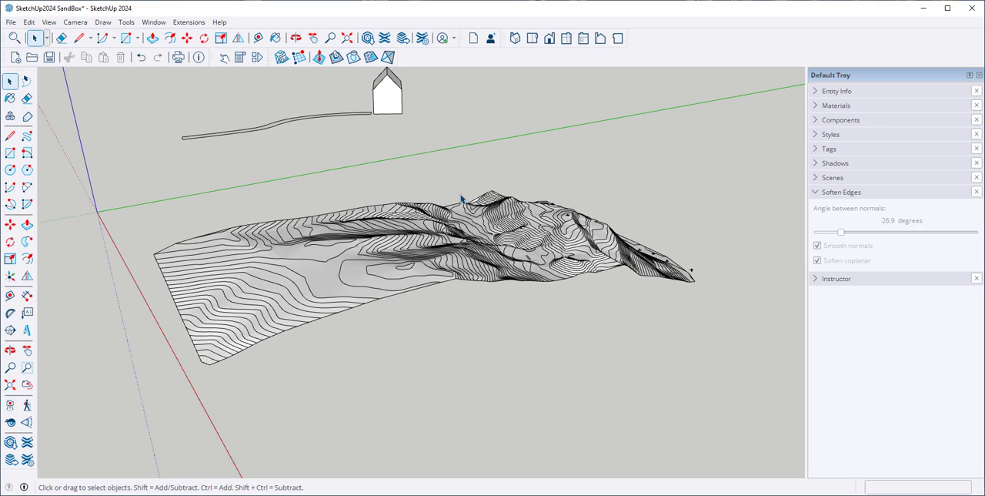
{"action": "middle_click_drag", "start_coordinate": [475, 223], "coordinate": [462, 214]}
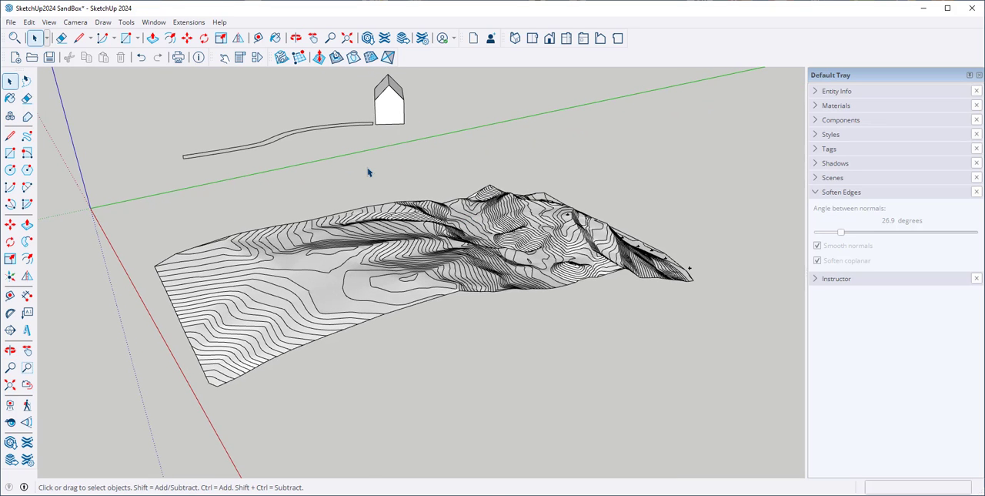
{"action": "scroll", "coordinate": [361, 171], "scroll_direction": "down", "scroll_amount": 3}
{"action": "middle_click_drag", "start_coordinate": [333, 181], "coordinate": [379, 190]}
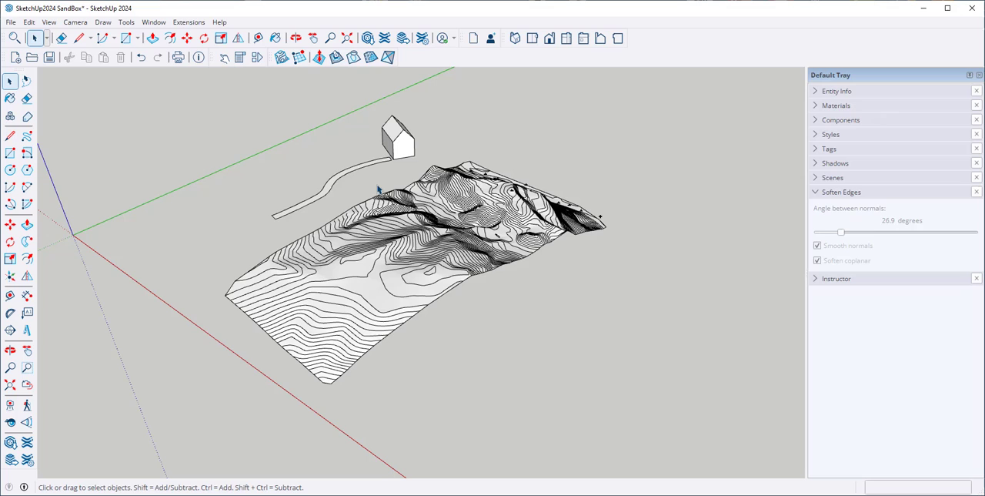
{"action": "left_click", "coordinate": [336, 58]}
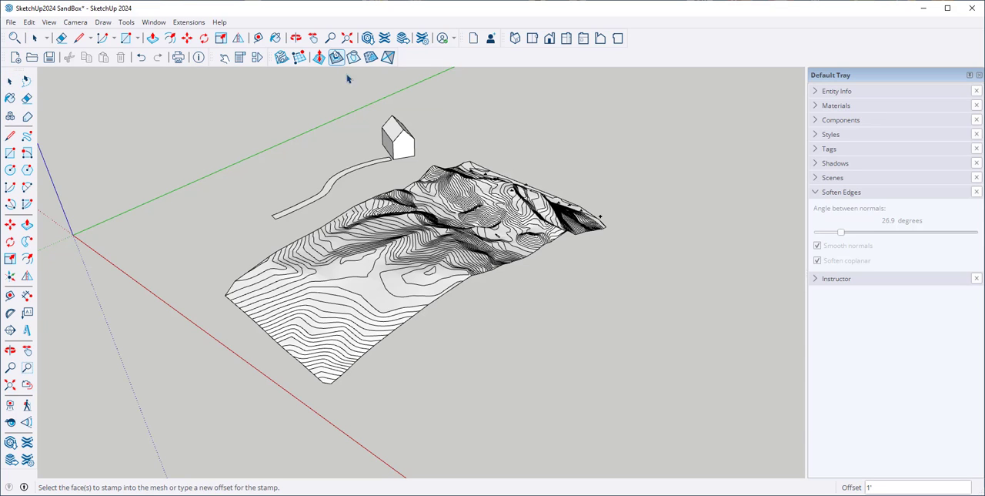
{"action": "left_click", "coordinate": [399, 146]}
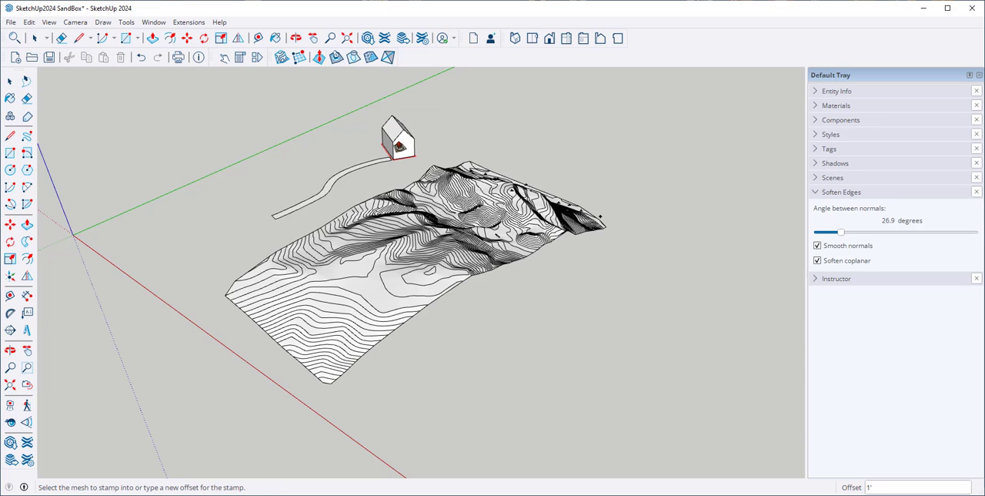
{"action": "left_click", "coordinate": [467, 218]}
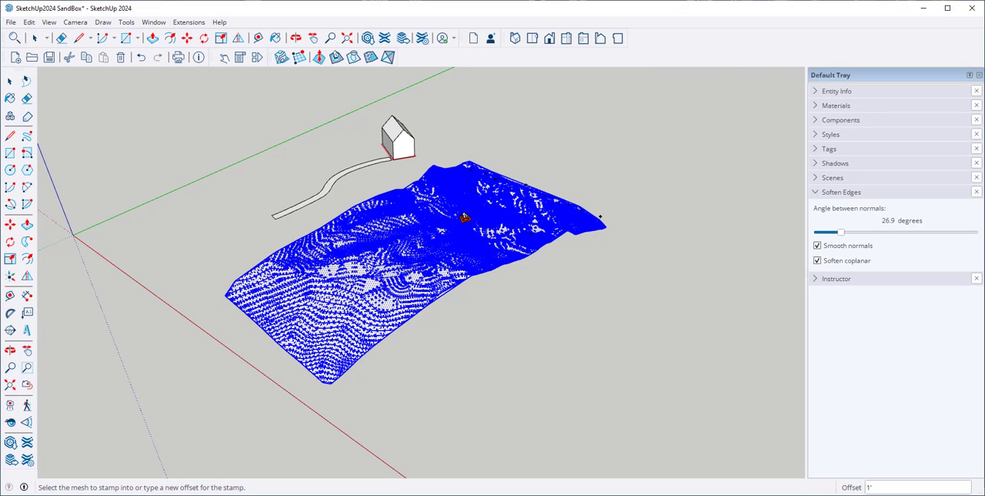
{"action": "left_click", "coordinate": [460, 216]}
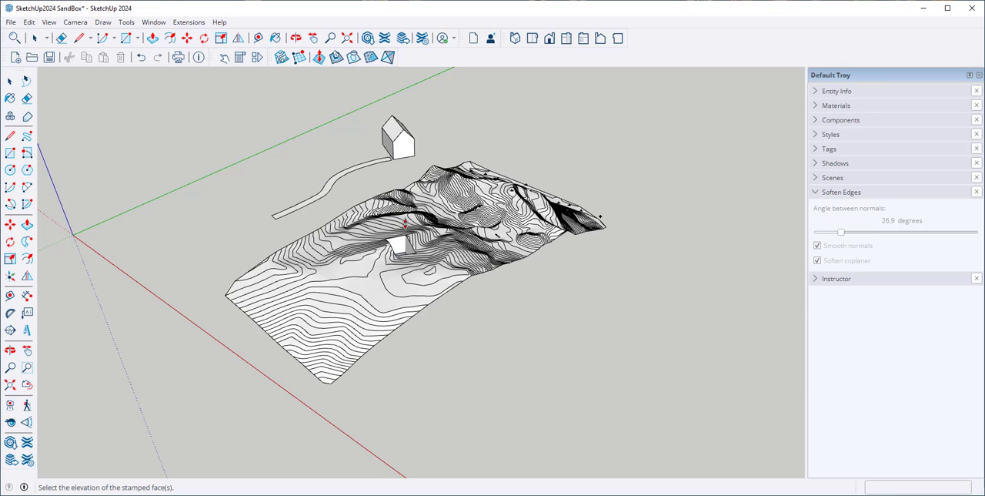
{"action": "scroll", "coordinate": [391, 270], "scroll_direction": "up", "scroll_amount": 1}
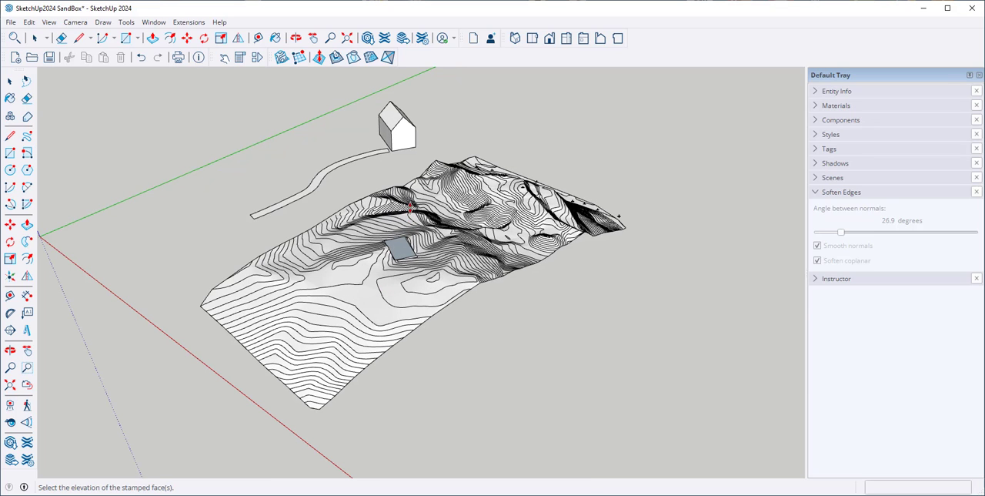
{"action": "left_click", "coordinate": [410, 211]}
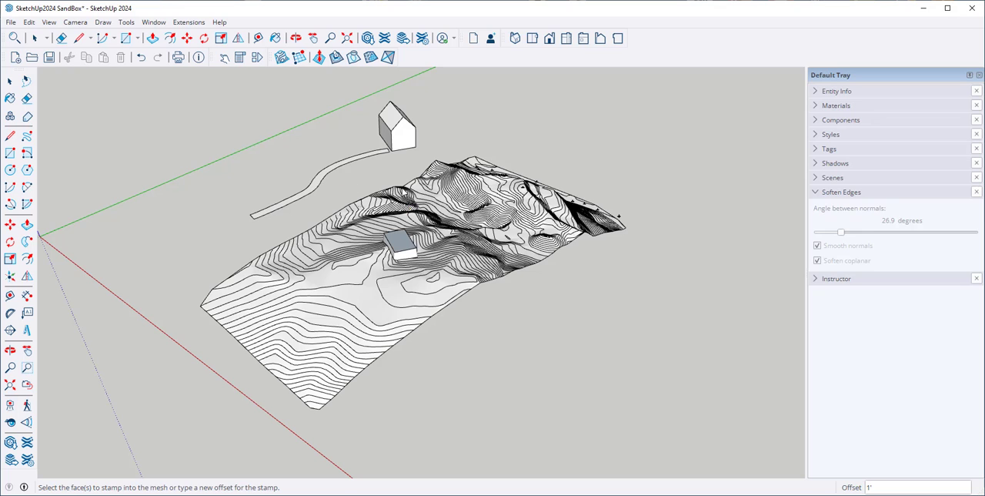
Move the house straight down onto the top of the stamped pad and deselect it
{"action": "middle_click_drag", "start_coordinate": [390, 177], "coordinate": [192, 138]}
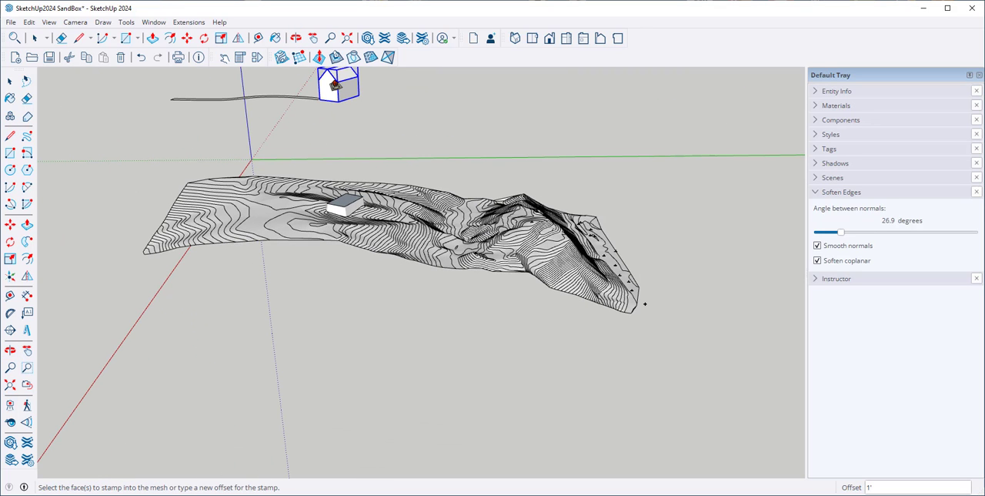
{"action": "key", "text": "space"}
{"action": "key", "text": "m"}
{"action": "left_click", "coordinate": [336, 150]}
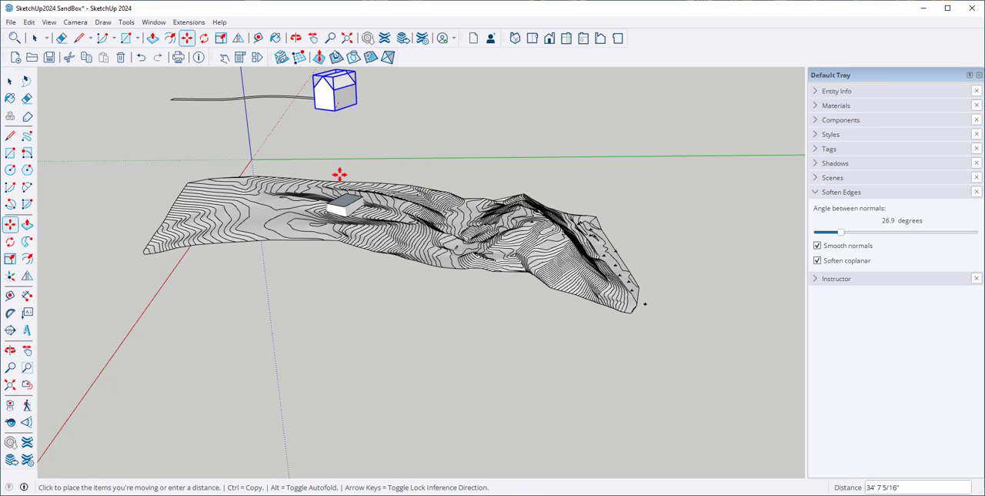
{"action": "scroll", "coordinate": [336, 198], "scroll_direction": "up", "scroll_amount": 1}
{"action": "scroll", "coordinate": [337, 199], "scroll_direction": "up", "scroll_amount": 2}
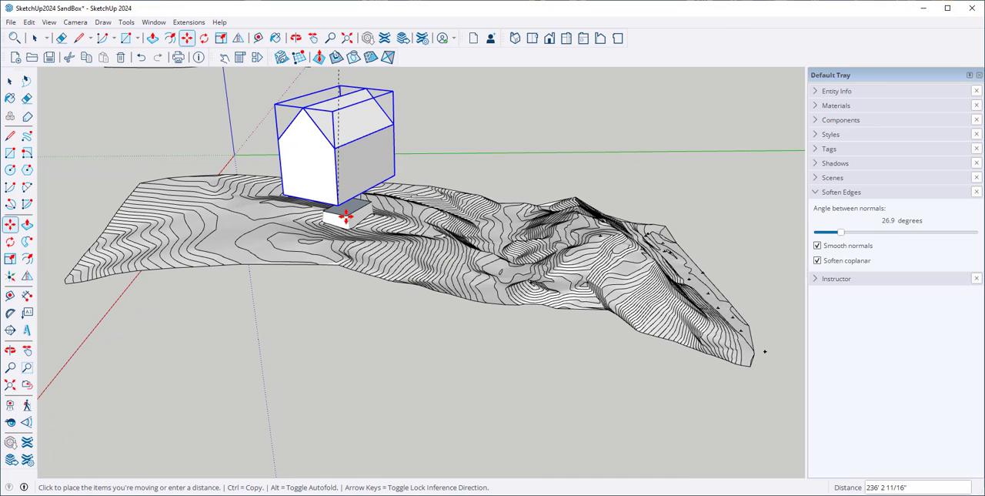
{"action": "left_click", "coordinate": [344, 213]}
{"action": "scroll", "coordinate": [285, 199], "scroll_direction": "down", "scroll_amount": 3}
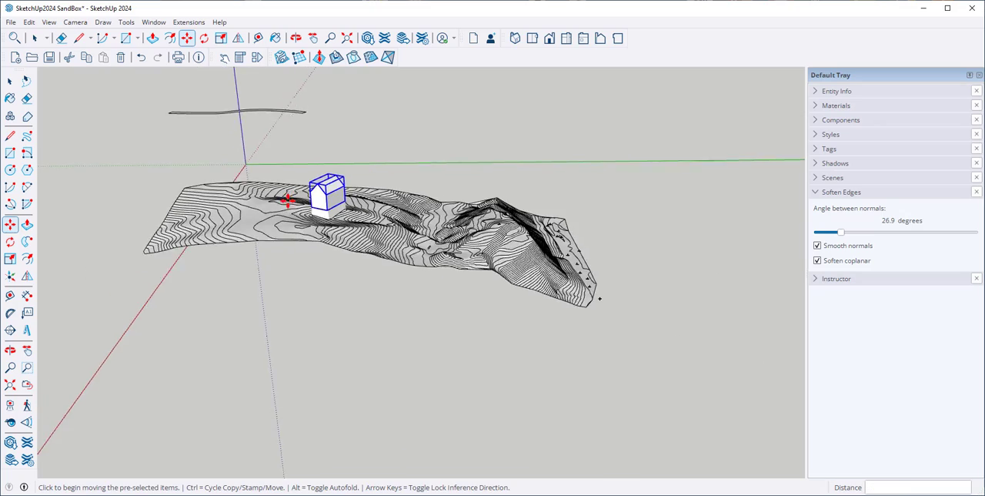
{"action": "middle_click_drag", "start_coordinate": [288, 200], "coordinate": [531, 192]}
{"action": "scroll", "coordinate": [411, 188], "scroll_direction": "up", "scroll_amount": 3}
{"action": "middle_click_drag", "start_coordinate": [411, 188], "coordinate": [347, 185]}
{"action": "left_click", "coordinate": [10, 82]}
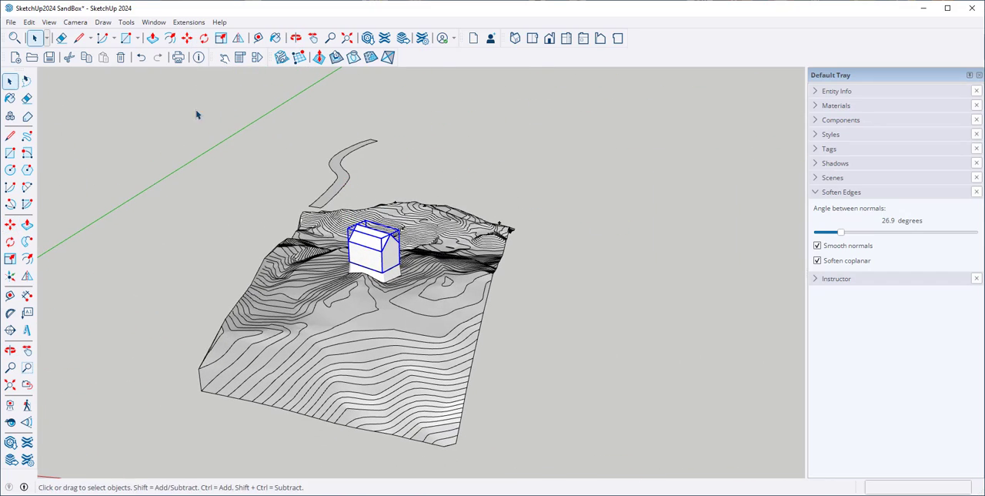
{"action": "left_click", "coordinate": [269, 134]}
Drape the outline of the curved road above the terrain onto the terrain mesh
{"action": "middle_click_drag", "start_coordinate": [421, 223], "coordinate": [350, 186]}
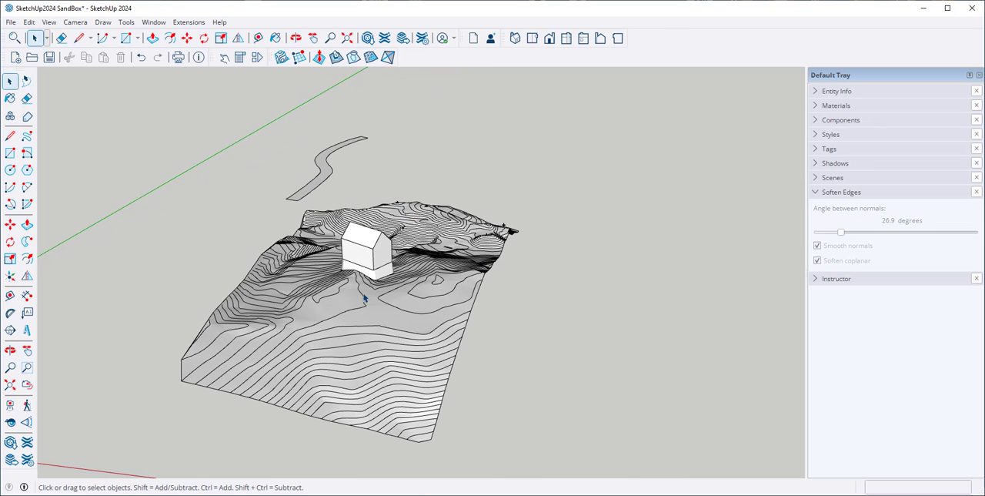
{"action": "middle_click_drag", "start_coordinate": [340, 311], "coordinate": [312, 382]}
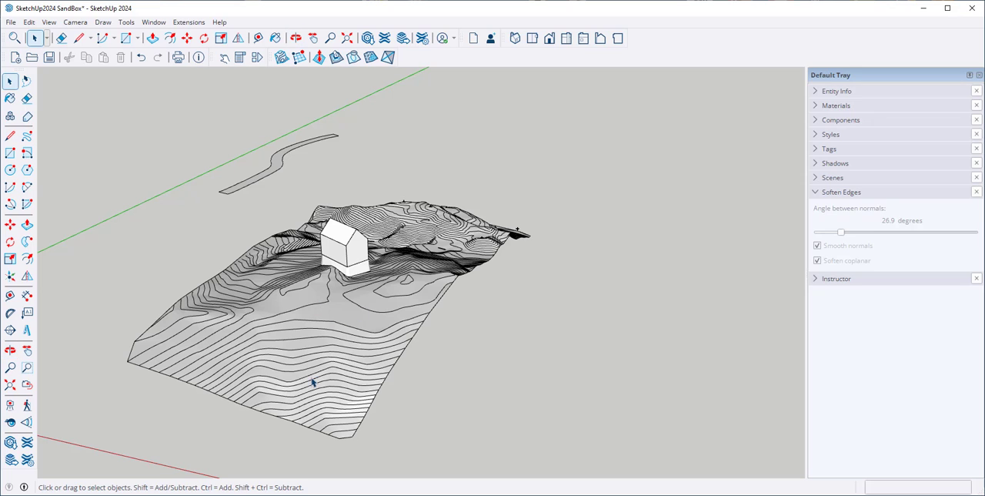
{"action": "scroll", "coordinate": [311, 182], "scroll_direction": "up", "scroll_amount": 2}
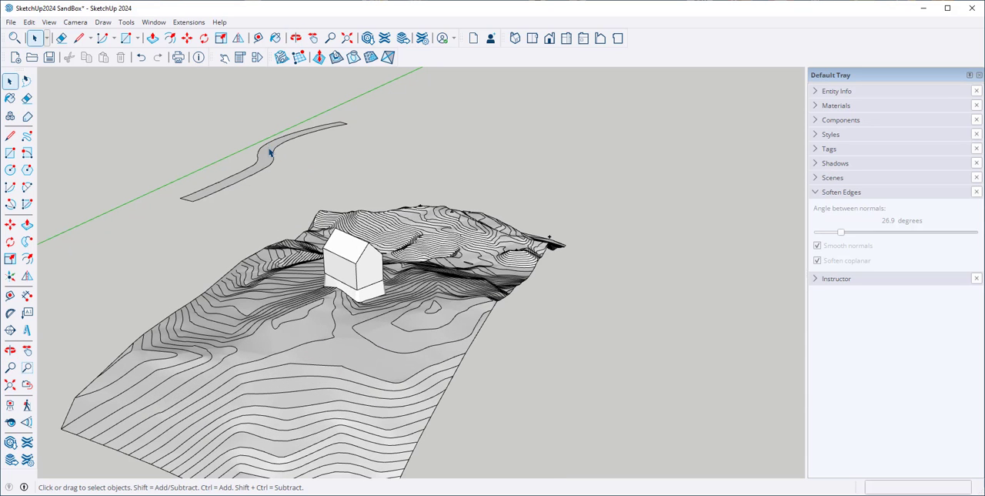
{"action": "left_click", "coordinate": [269, 157]}
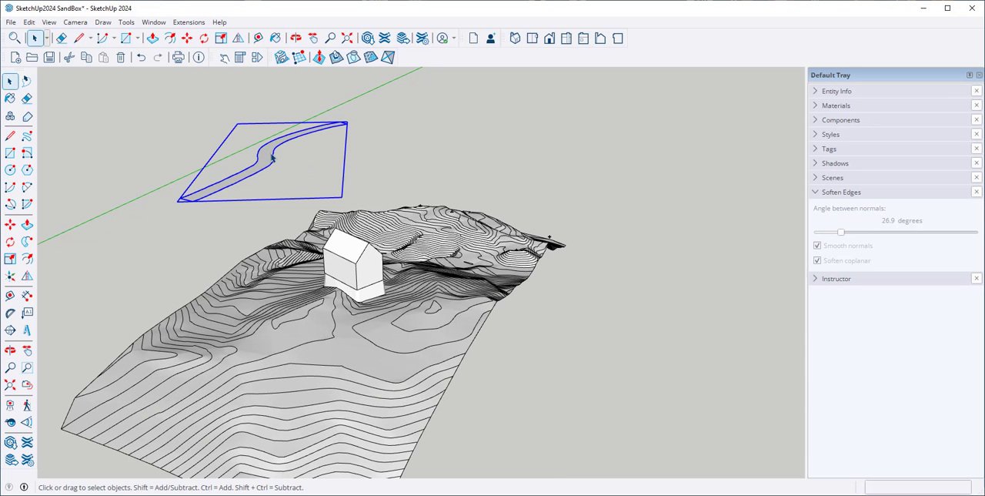
{"action": "left_click", "coordinate": [351, 59]}
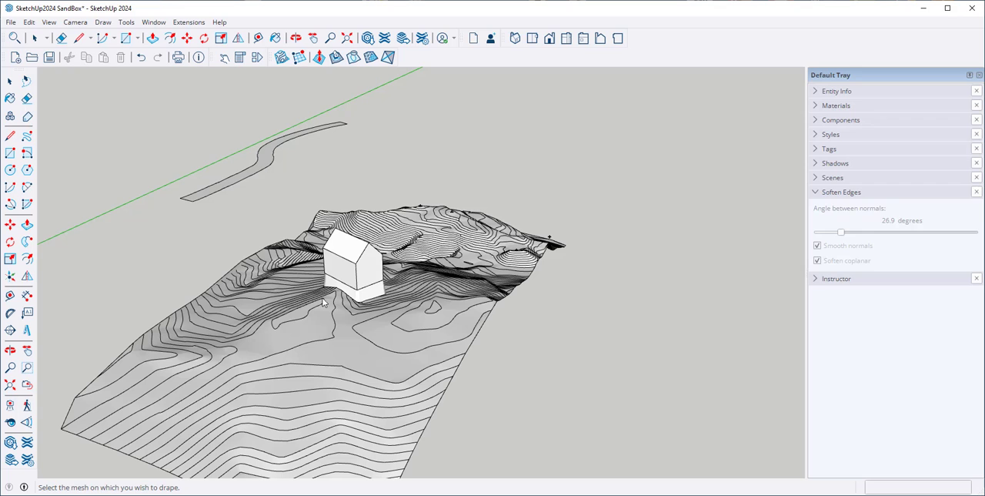
{"action": "left_click", "coordinate": [291, 246]}
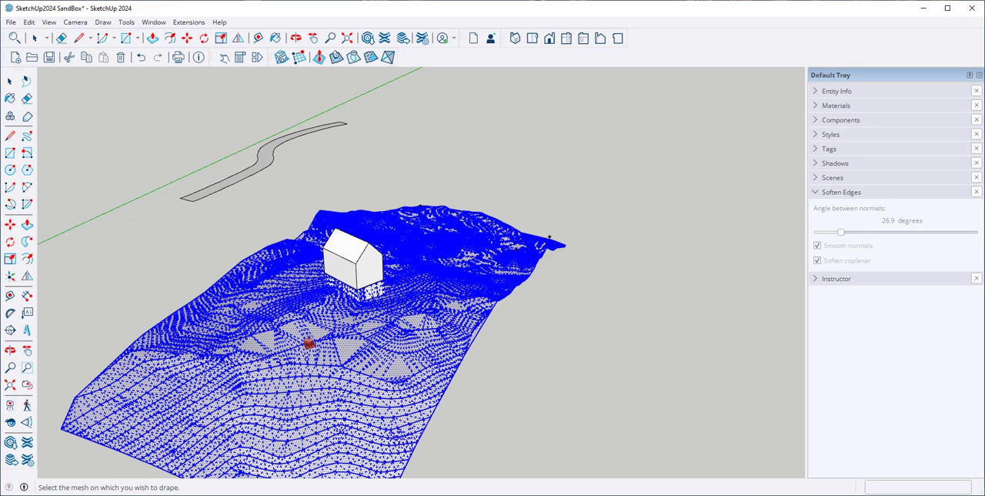
{"action": "left_click", "coordinate": [308, 343]}
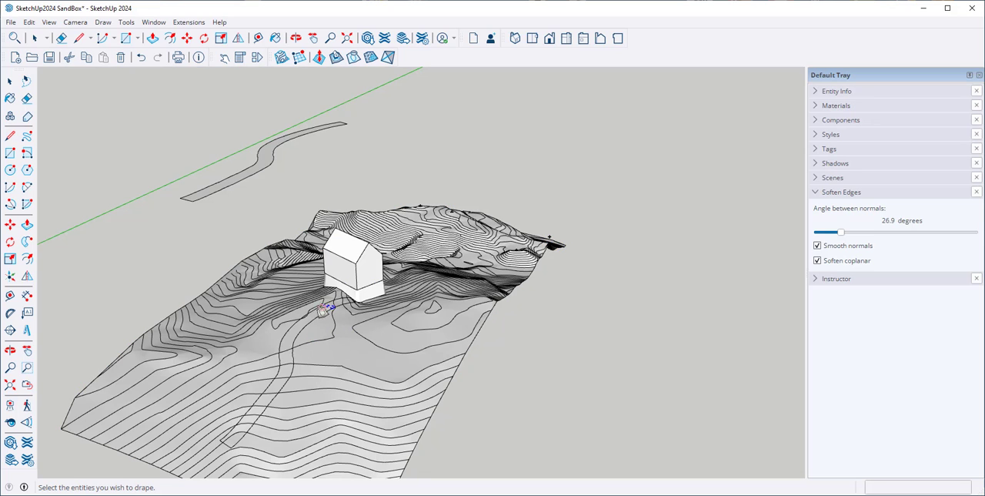
Examine the draped road outline on the terrain mesh from several angles
{"action": "scroll", "coordinate": [335, 300], "scroll_direction": "up", "scroll_amount": 1}
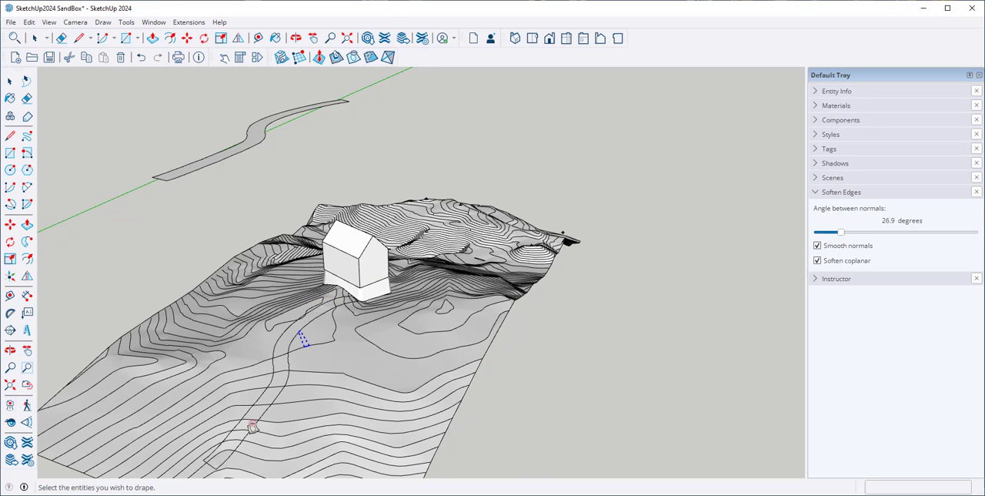
{"action": "middle_click_drag", "start_coordinate": [219, 334], "coordinate": [237, 356]}
{"action": "scroll", "coordinate": [237, 356], "scroll_direction": "down", "scroll_amount": 3}
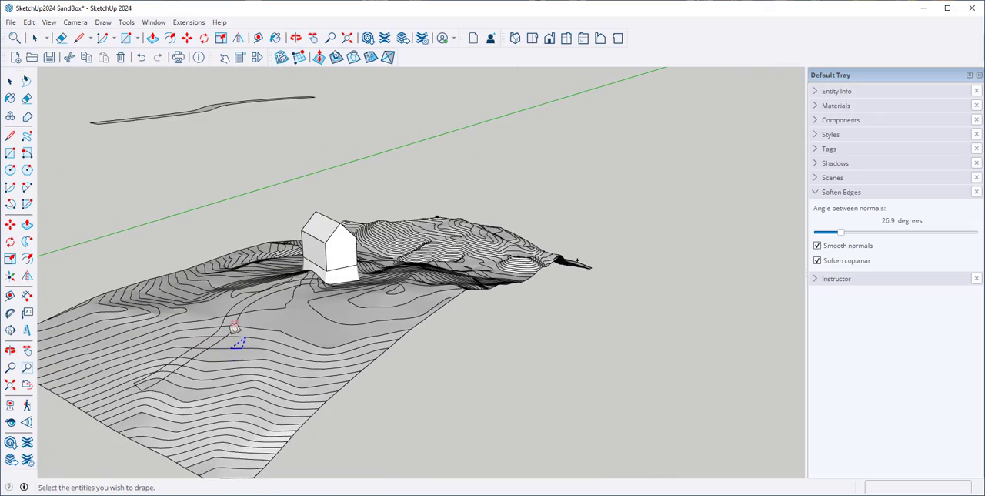
{"action": "middle_click_drag", "start_coordinate": [286, 351], "coordinate": [303, 378]}
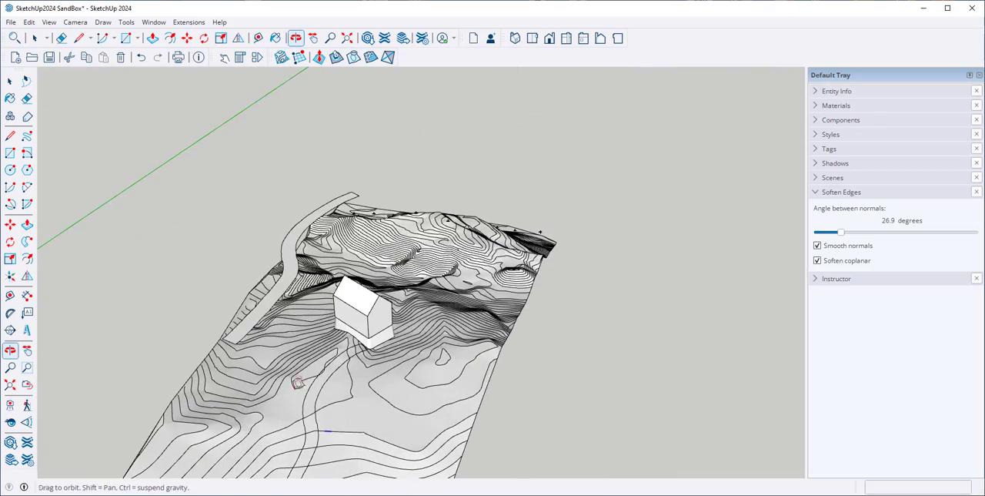
{"action": "middle_click_drag", "start_coordinate": [316, 326], "coordinate": [201, 249]}
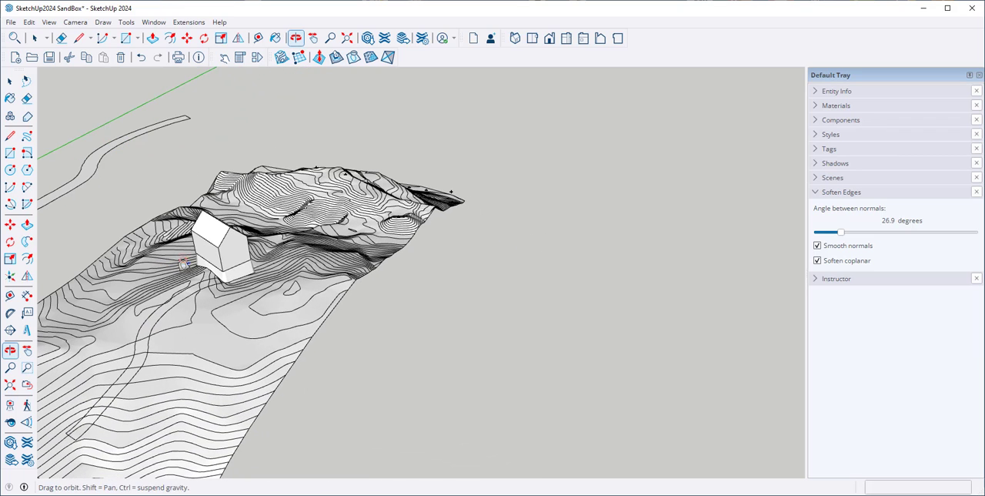
{"action": "middle_click_drag", "start_coordinate": [118, 211], "coordinate": [114, 212]}
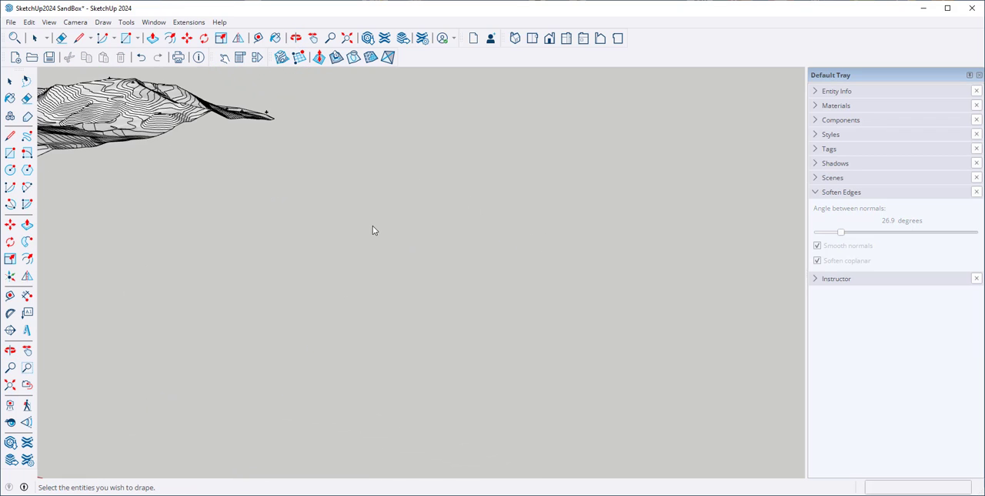
Create a flat terrain grid from scratch in an empty area, with 30' spacing and about 494' wide
{"action": "middle_click_drag", "start_coordinate": [372, 225], "coordinate": [401, 246]}
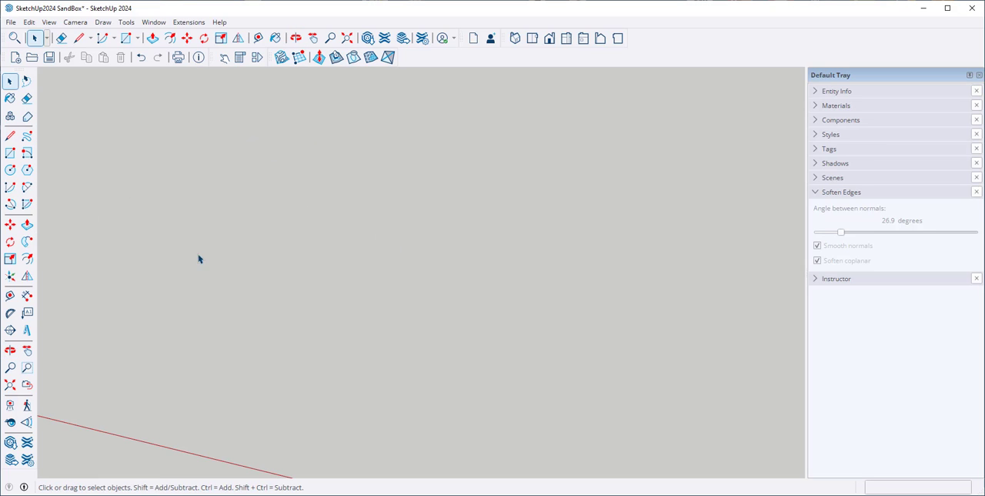
{"action": "left_click", "coordinate": [299, 58]}
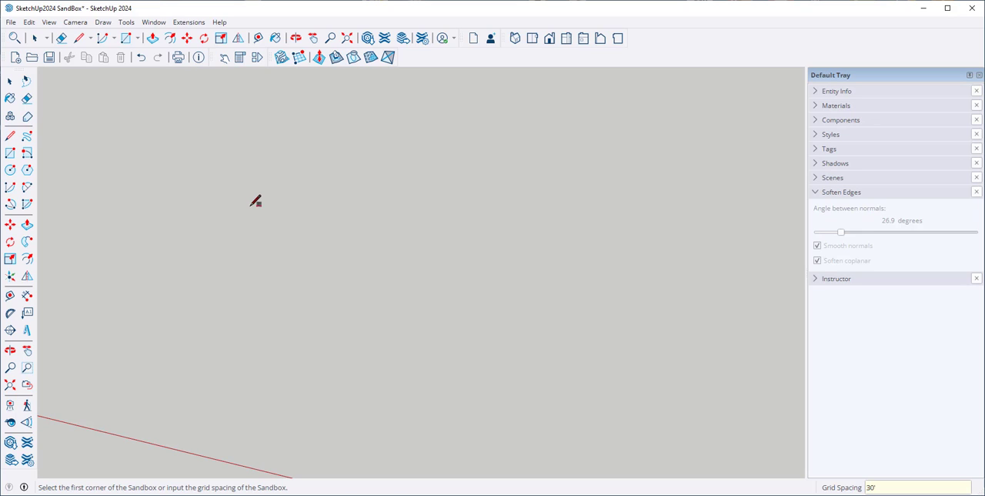
{"action": "left_click", "coordinate": [249, 209]}
{"action": "left_click", "coordinate": [483, 369]}
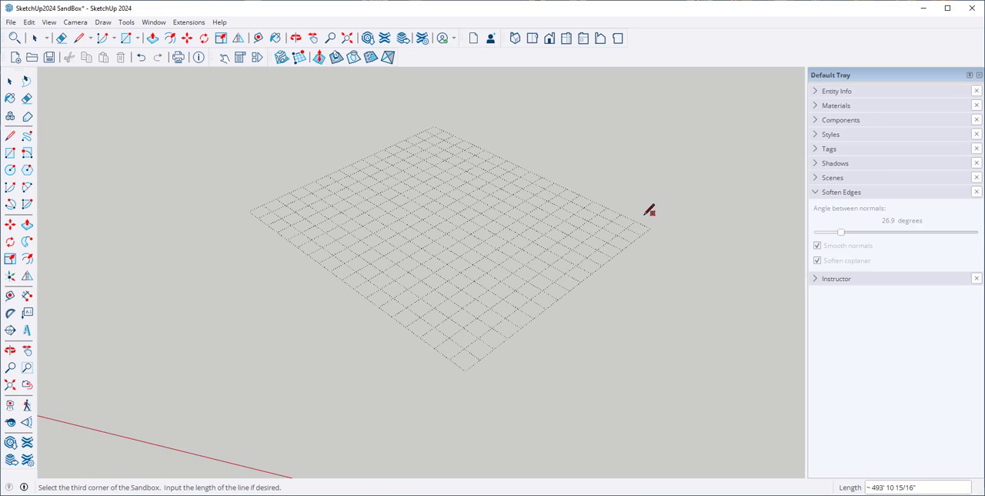
{"action": "left_click", "coordinate": [649, 209]}
{"action": "middle_click_drag", "start_coordinate": [411, 354], "coordinate": [411, 260]}
{"action": "scroll", "coordinate": [395, 245], "scroll_direction": "up", "scroll_amount": 2}
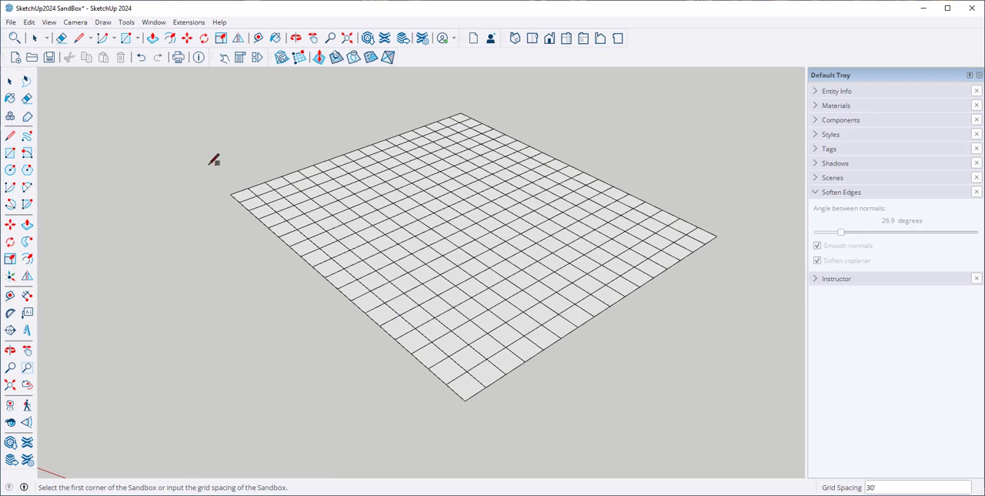
Explode the new grid group into an editable mesh and deselect it
{"action": "left_click", "coordinate": [9, 80]}
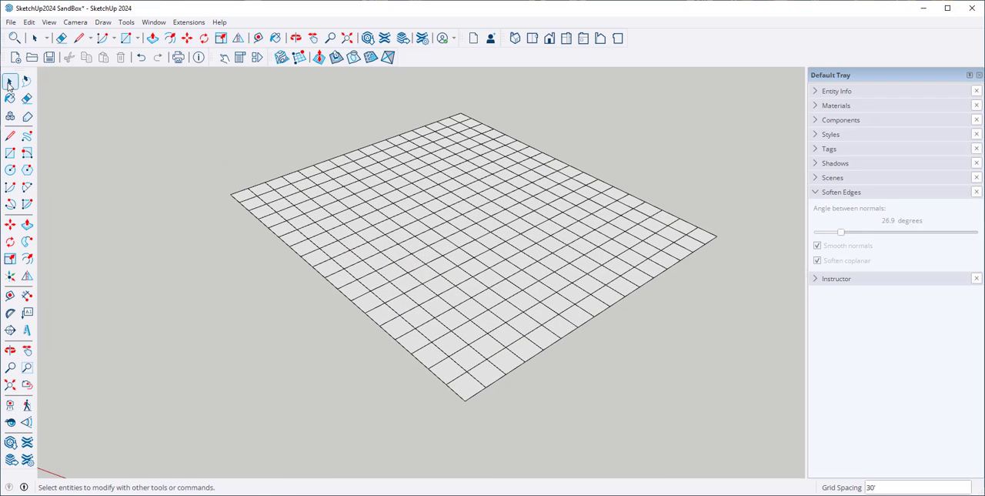
{"action": "left_click", "coordinate": [439, 195]}
{"action": "right_click", "coordinate": [436, 191]}
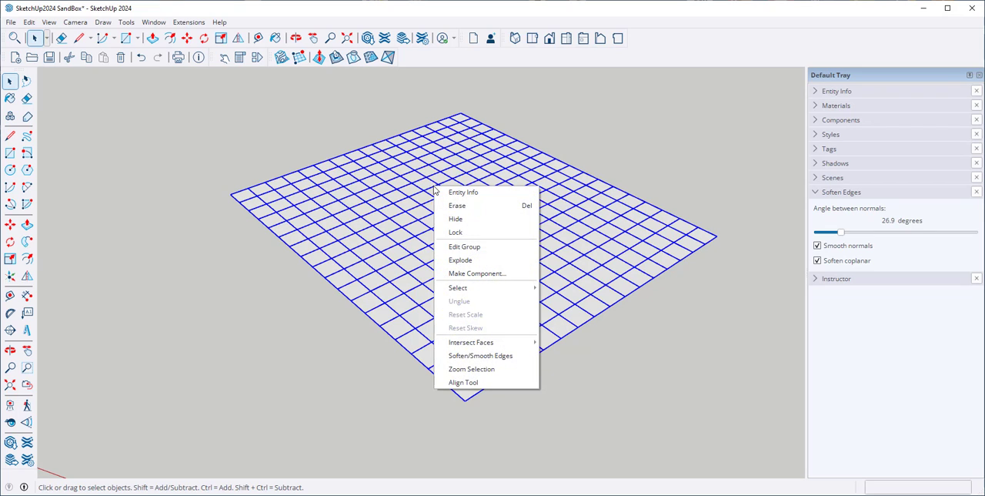
{"action": "left_click", "coordinate": [462, 260]}
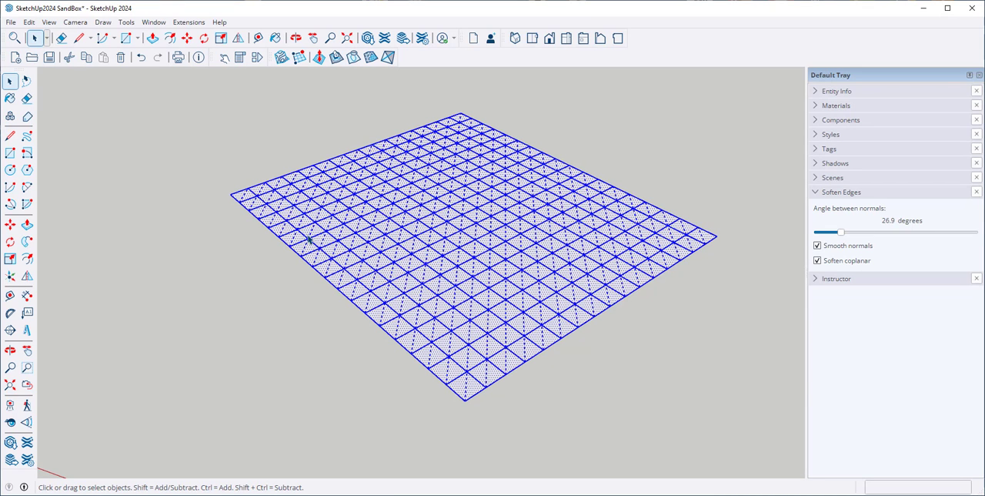
{"action": "left_click", "coordinate": [269, 342]}
Smoove two separate hills up from the flat grid with a 100' radius, making the first about 54' high
{"action": "middle_click_drag", "start_coordinate": [284, 359], "coordinate": [306, 311]}
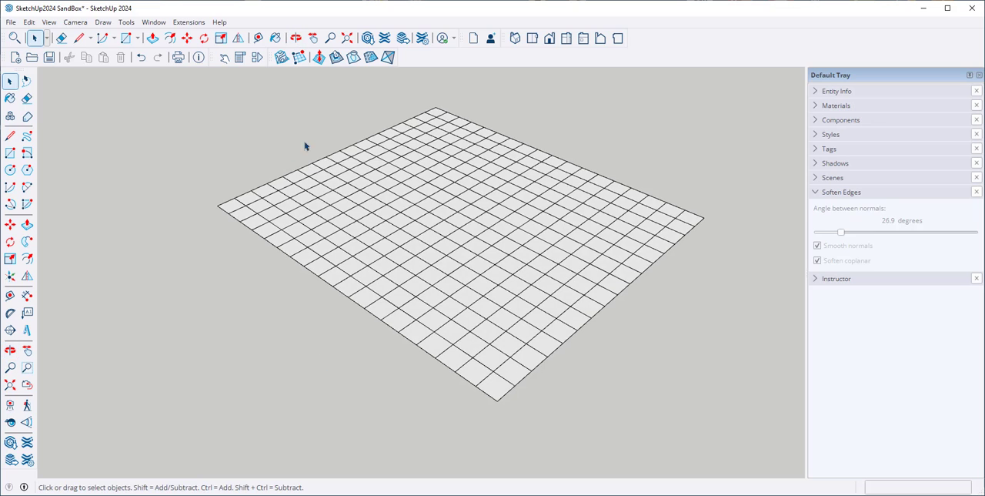
{"action": "left_click", "coordinate": [319, 59]}
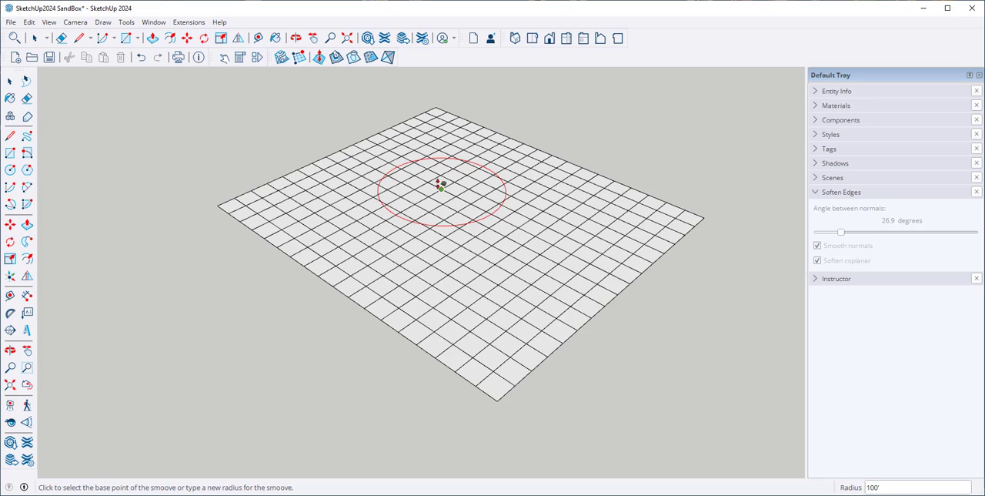
{"action": "left_click", "coordinate": [439, 184]}
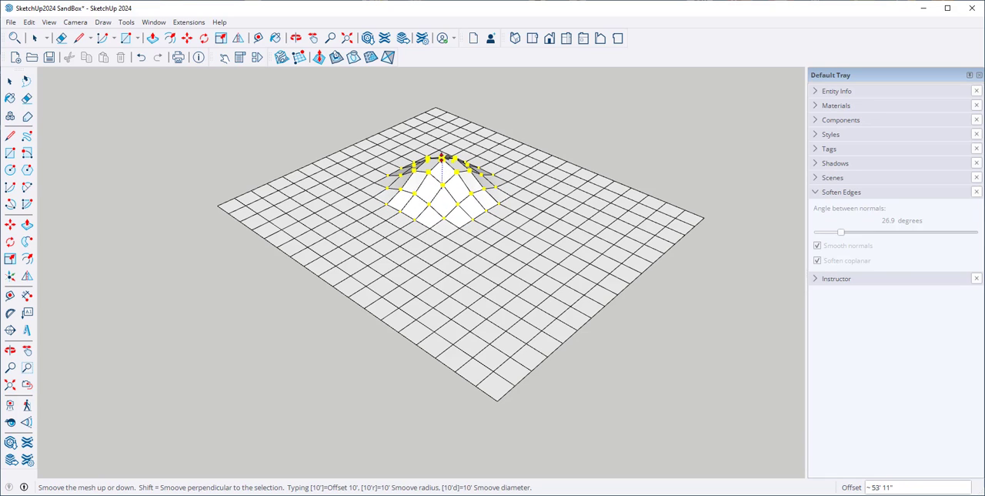
{"action": "left_click", "coordinate": [441, 157]}
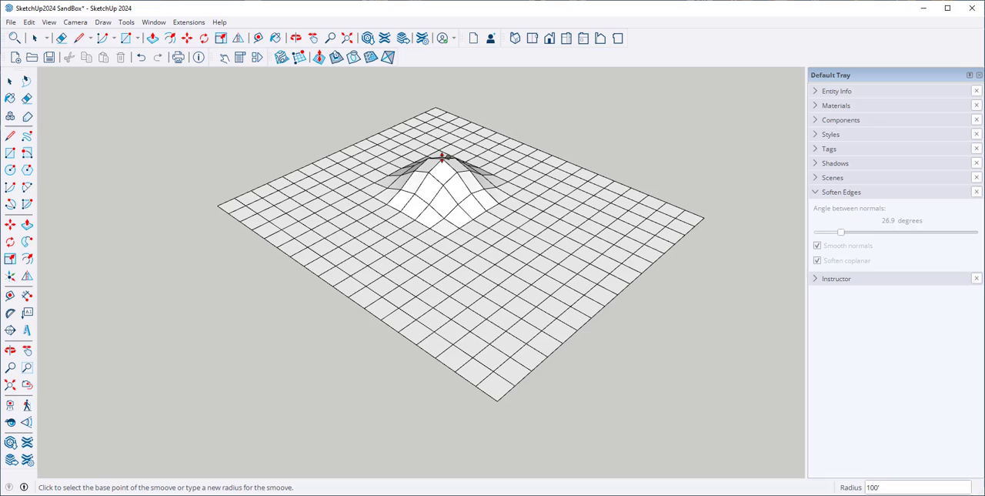
{"action": "left_click", "coordinate": [567, 236]}
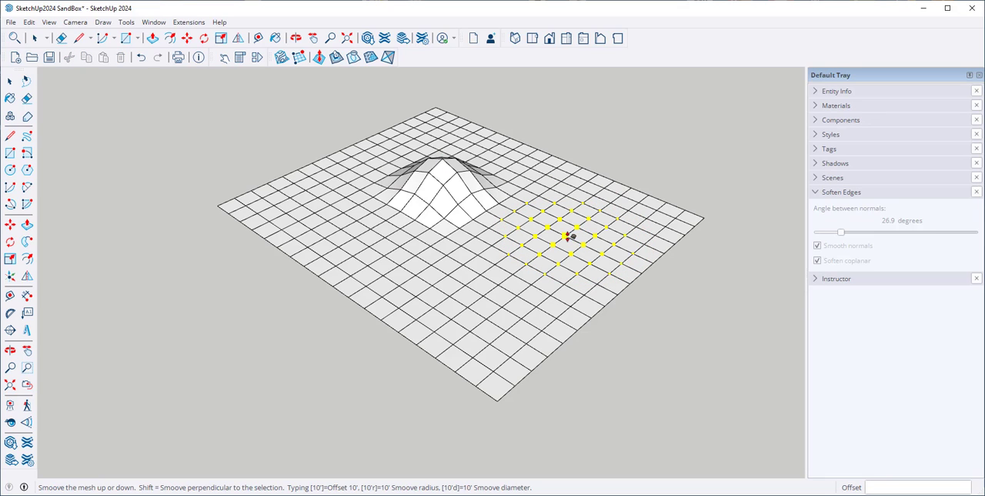
{"action": "left_click", "coordinate": [574, 179]}
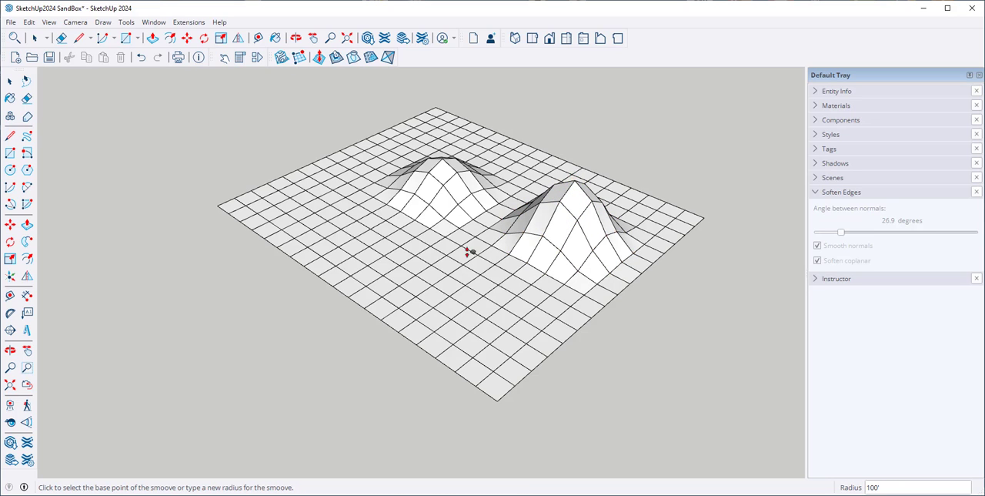
Smoove a hollow into the mesh in front of the two hills and raise a third hill about 90' high near the grid's left corner
{"action": "left_click", "coordinate": [461, 264]}
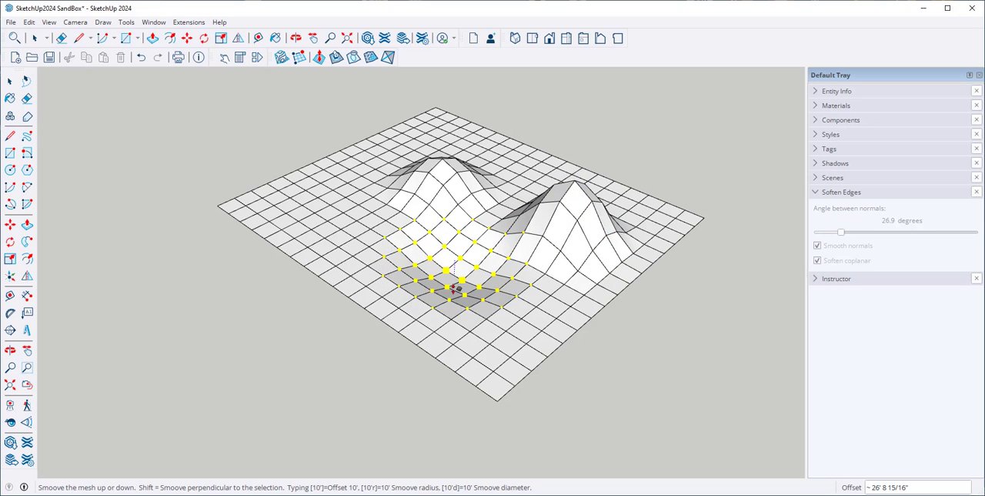
{"action": "left_click", "coordinate": [454, 296]}
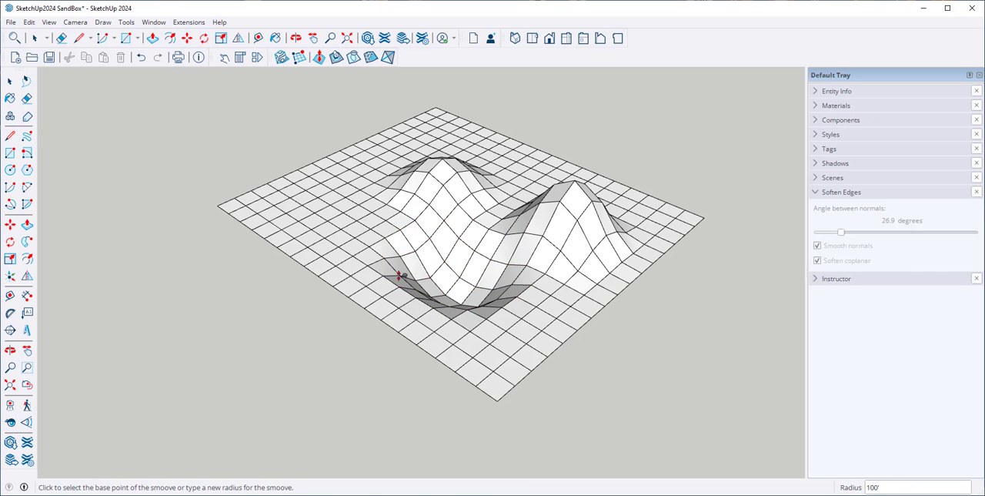
{"action": "left_click", "coordinate": [324, 209]}
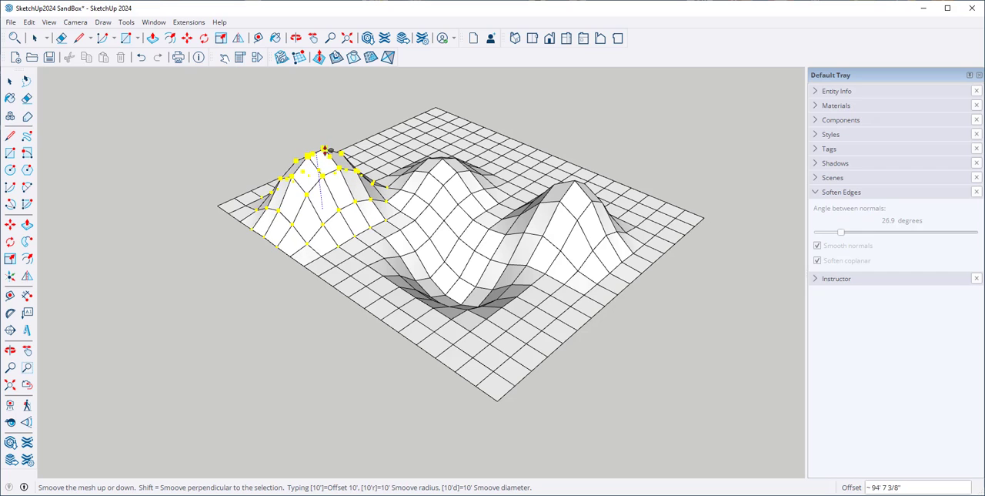
{"action": "left_click", "coordinate": [324, 151]}
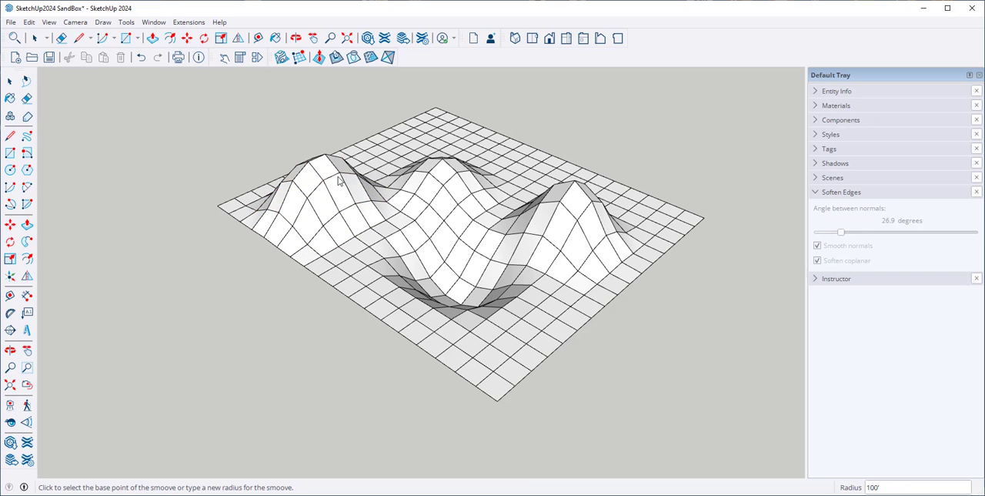
Smoove a second hollow down at the mesh's near edge, beside the first hollow, using the 100' radius
{"action": "left_click", "coordinate": [535, 308]}
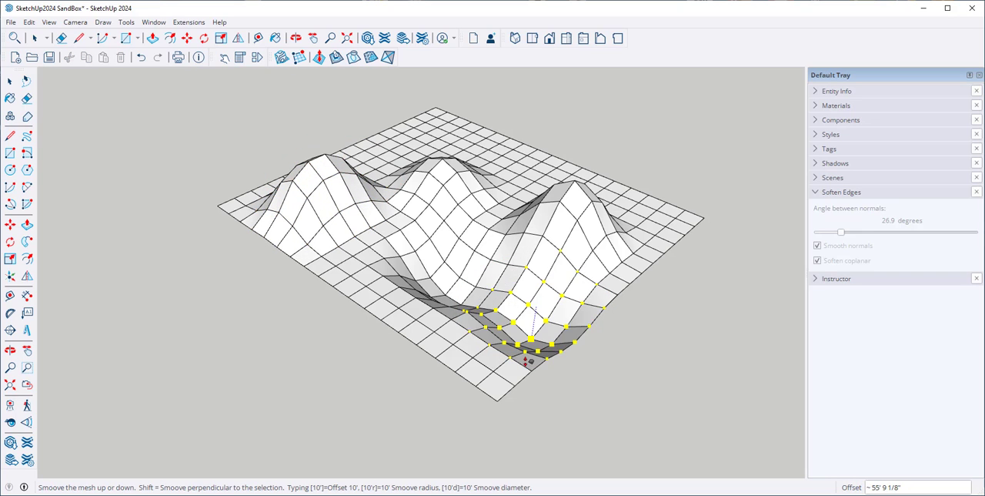
{"action": "left_click", "coordinate": [530, 367]}
{"action": "middle_click_drag", "start_coordinate": [396, 305], "coordinate": [329, 332]}
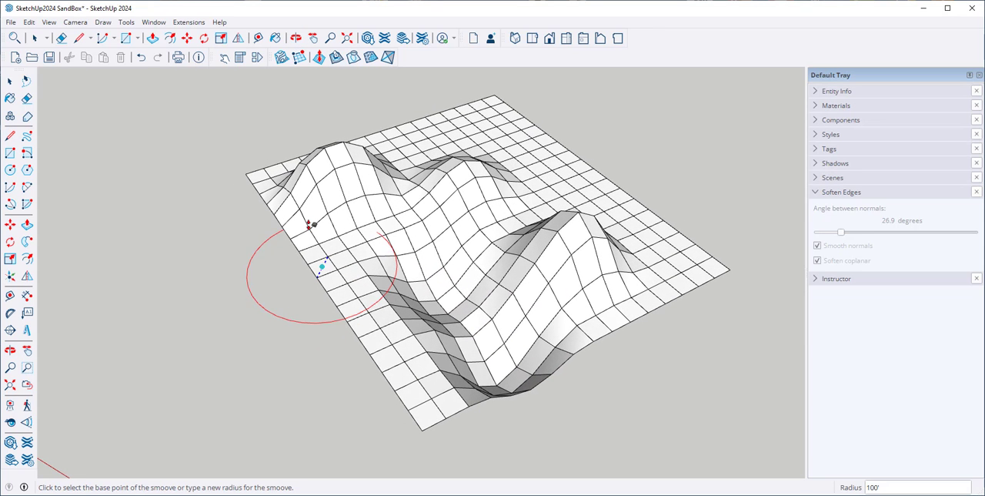
{"action": "key", "text": "space"}
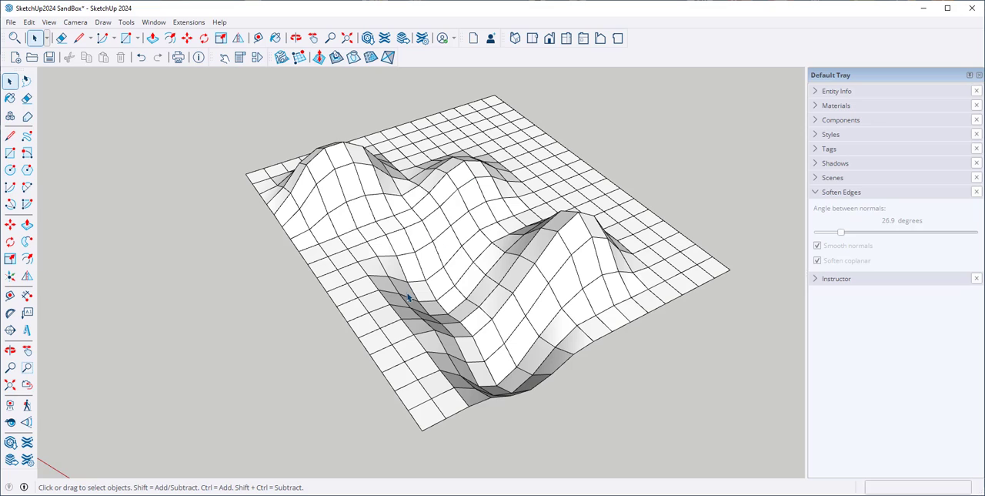
Add detail vertices to the mesh in the valley between the hills and near the left edge, offsetting each slightly
{"action": "left_click", "coordinate": [369, 59]}
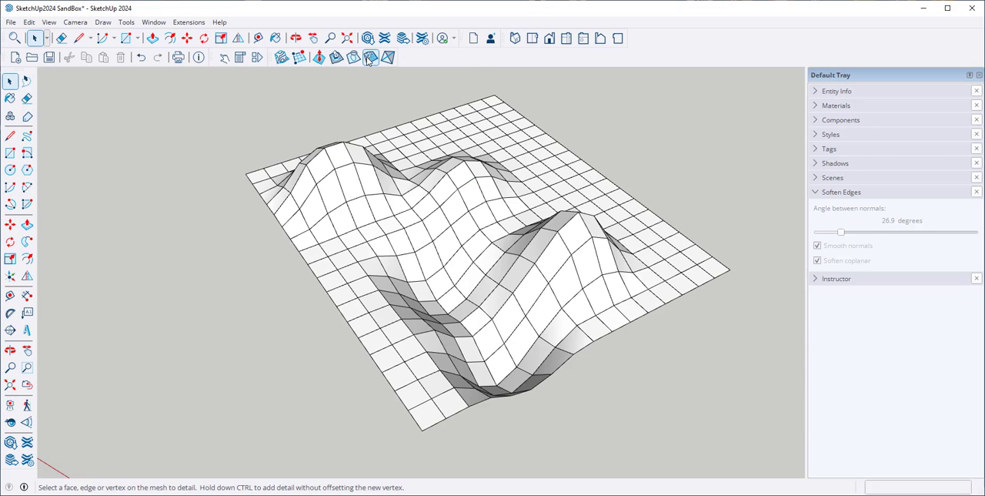
{"action": "left_click", "coordinate": [448, 249]}
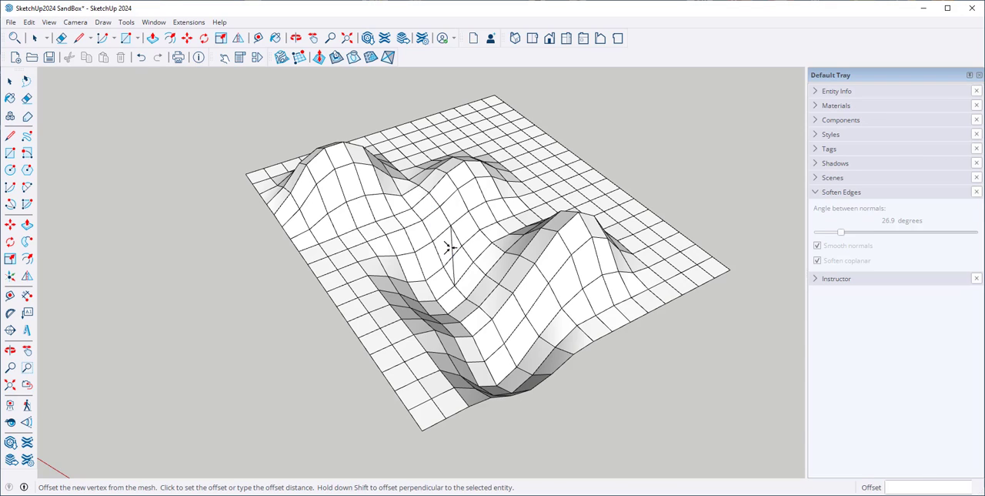
{"action": "left_click", "coordinate": [454, 257]}
{"action": "left_click", "coordinate": [336, 277]}
{"action": "left_click", "coordinate": [361, 290]}
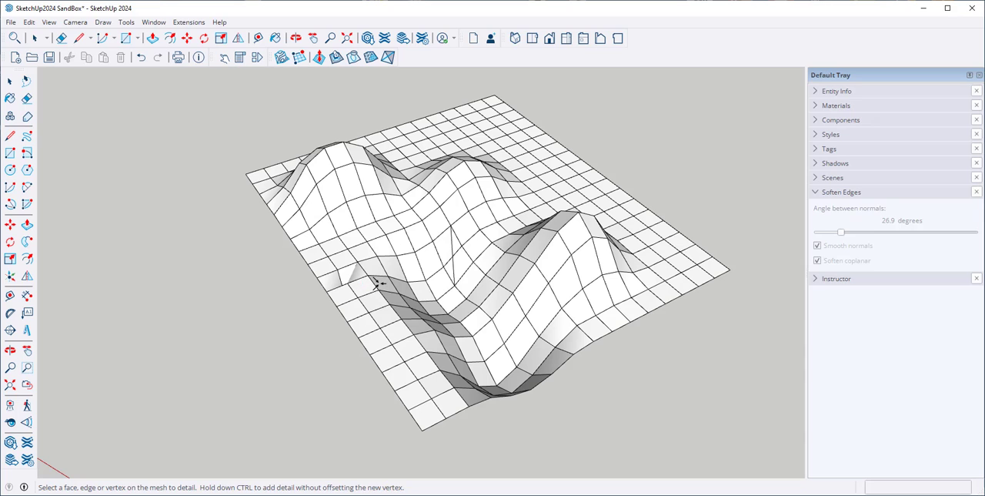
Add a detail vertex at the rim of the first hollow and offset it upward into a tall, sharp spike
{"action": "left_click", "coordinate": [384, 287]}
{"action": "scroll", "coordinate": [377, 254], "scroll_direction": "up", "scroll_amount": 1}
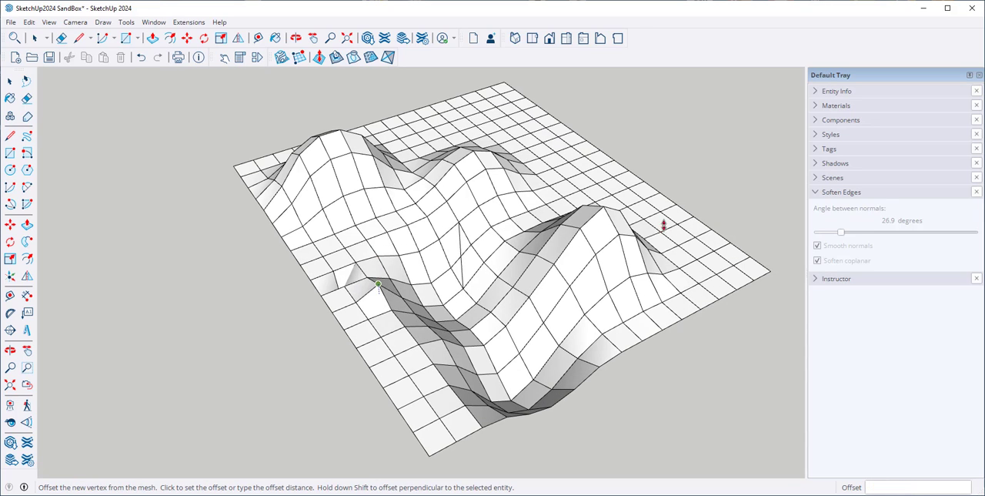
{"action": "left_click", "coordinate": [692, 267]}
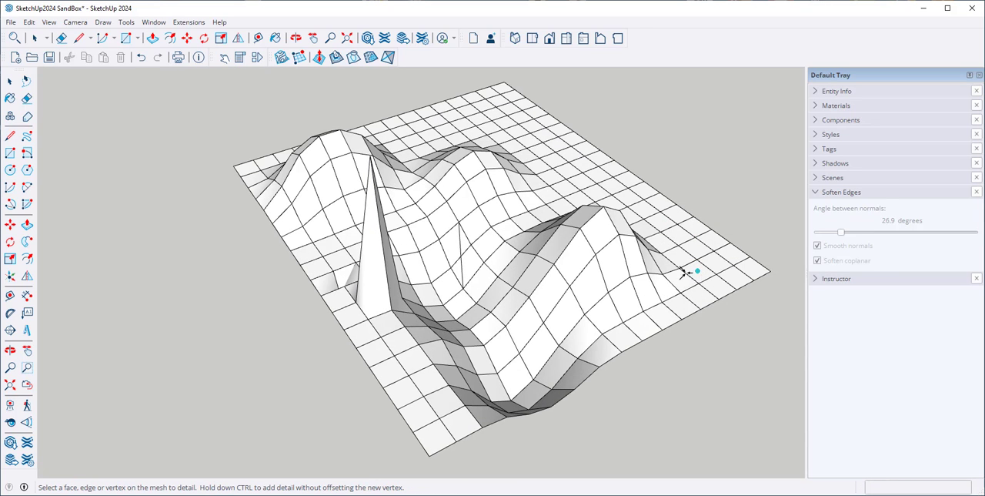
Add detail vertices on the slopes of the hill opposite the spike, offsetting the one at its outer foot upward
{"action": "left_click", "coordinate": [648, 261]}
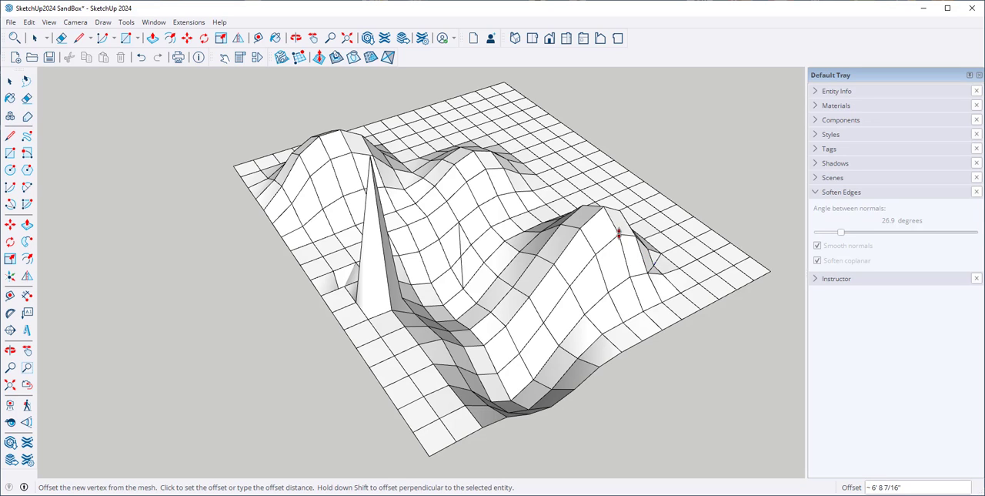
{"action": "scroll", "coordinate": [632, 261], "scroll_direction": "up", "scroll_amount": 1}
{"action": "left_click", "coordinate": [623, 257]}
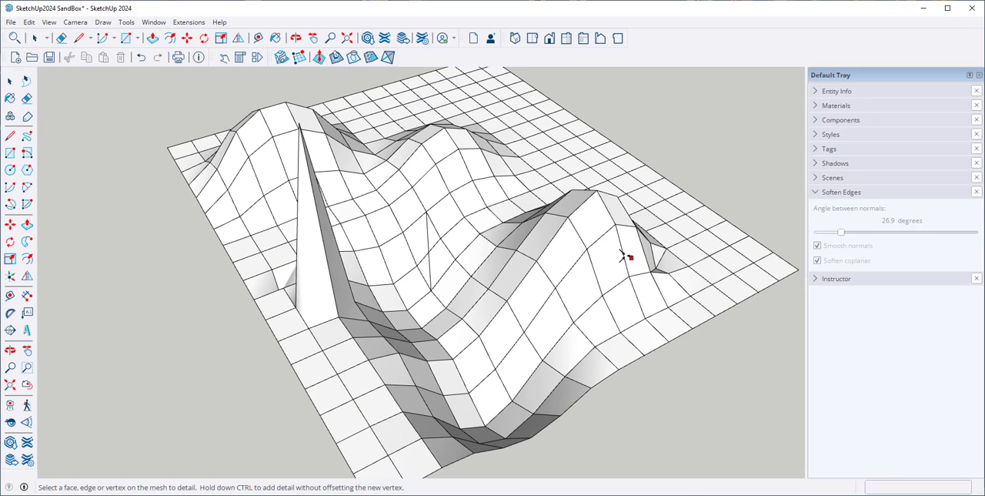
{"action": "left_click", "coordinate": [606, 256]}
{"action": "left_click", "coordinate": [583, 218]}
{"action": "left_click", "coordinate": [583, 219]}
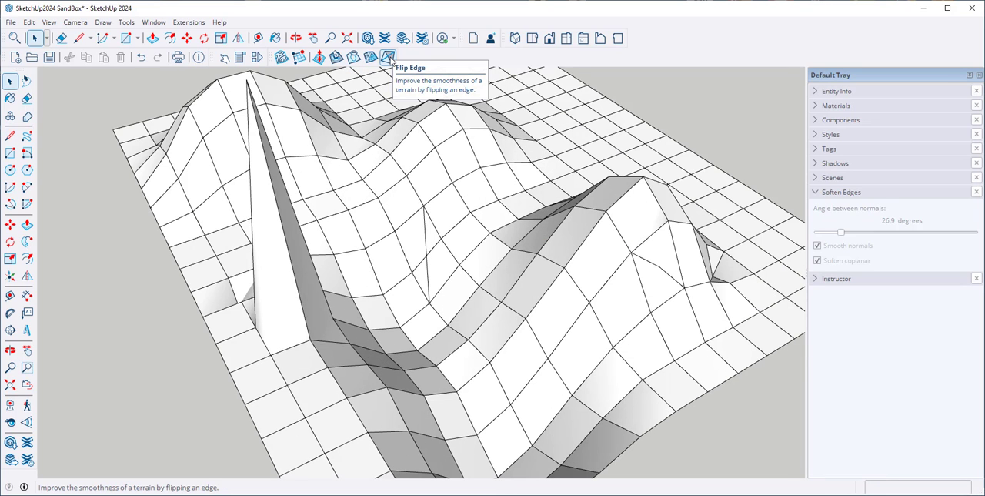
Flip a mesh edge in the valley at the foot of the hill opposite the spike
{"action": "left_click", "coordinate": [389, 57]}
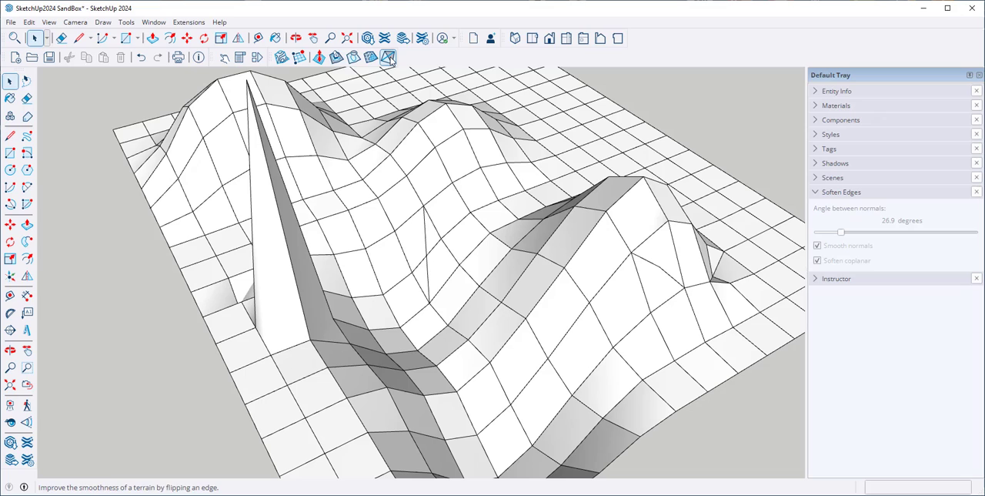
{"action": "left_click", "coordinate": [489, 294]}
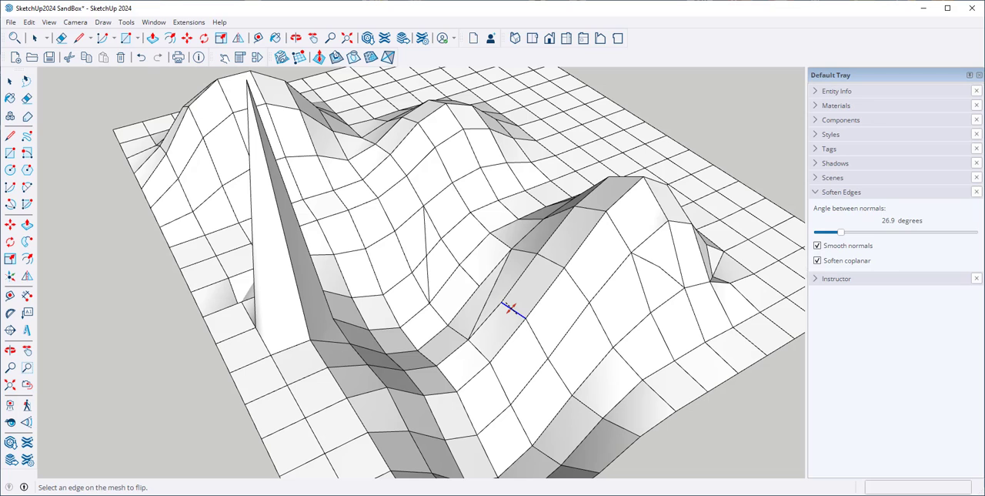
Flip two neighbouring mesh edges on the valley-facing slope of the hill opposite the spike
{"action": "left_click", "coordinate": [510, 308]}
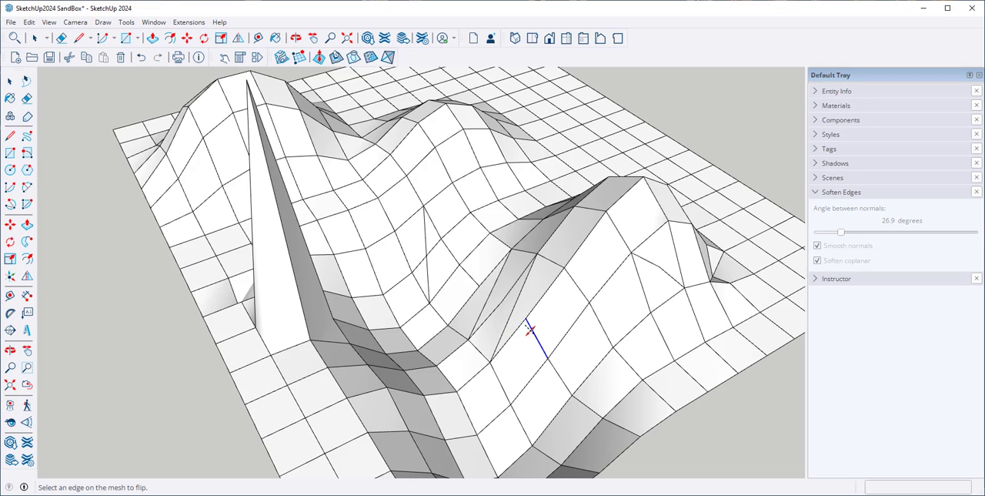
{"action": "left_click", "coordinate": [530, 329]}
{"action": "key", "text": "space"}
{"action": "key", "text": "shift+z"}
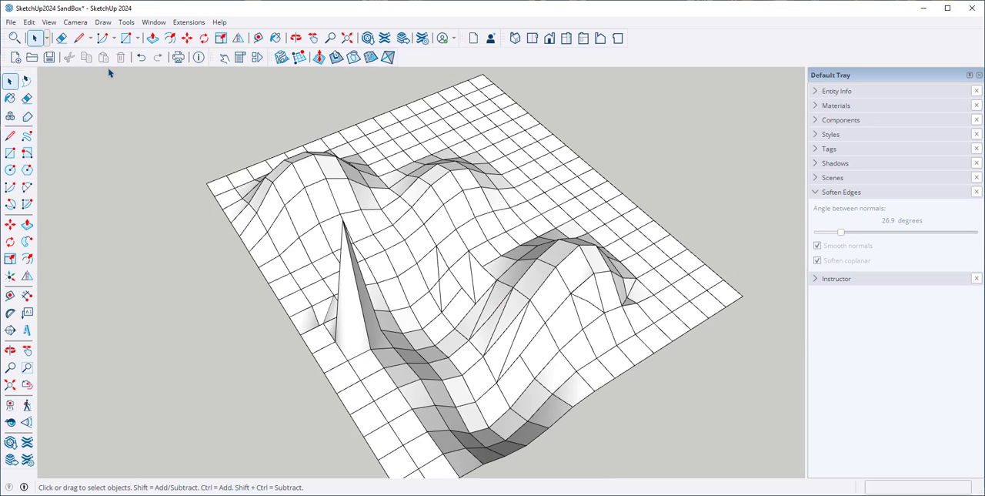
Select the terrain mesh and soften its edges with an angle between normals of 49.0 degrees, leaving nothing selected
{"action": "mouse_move", "coordinate": [107, 70]}
{"action": "left_mouse_down"}
{"action": "mouse_move", "coordinate": [387, 79]}
{"action": "mouse_move", "coordinate": [577, 131]}
{"action": "mouse_move", "coordinate": [786, 475]}
{"action": "mouse_move", "coordinate": [772, 484]}
{"action": "left_mouse_up"}
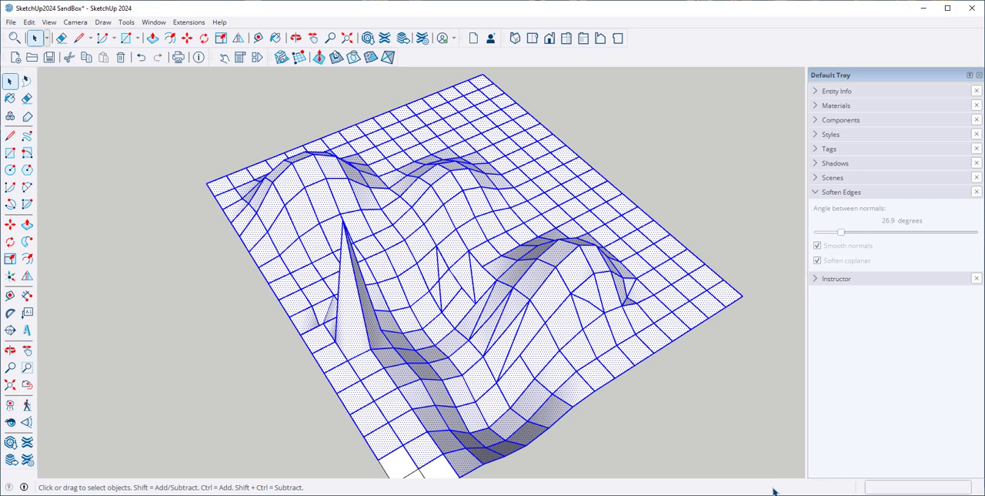
{"action": "right_click", "coordinate": [499, 224]}
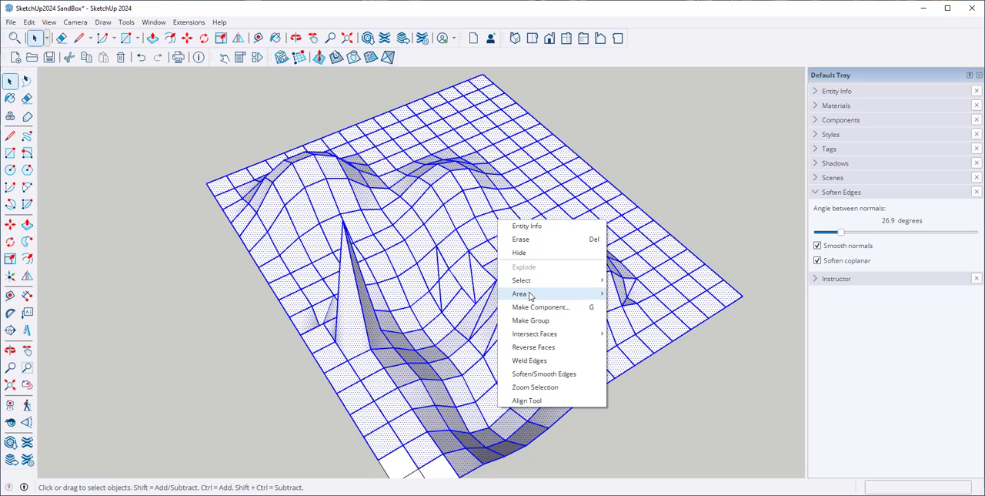
{"action": "left_click", "coordinate": [536, 374]}
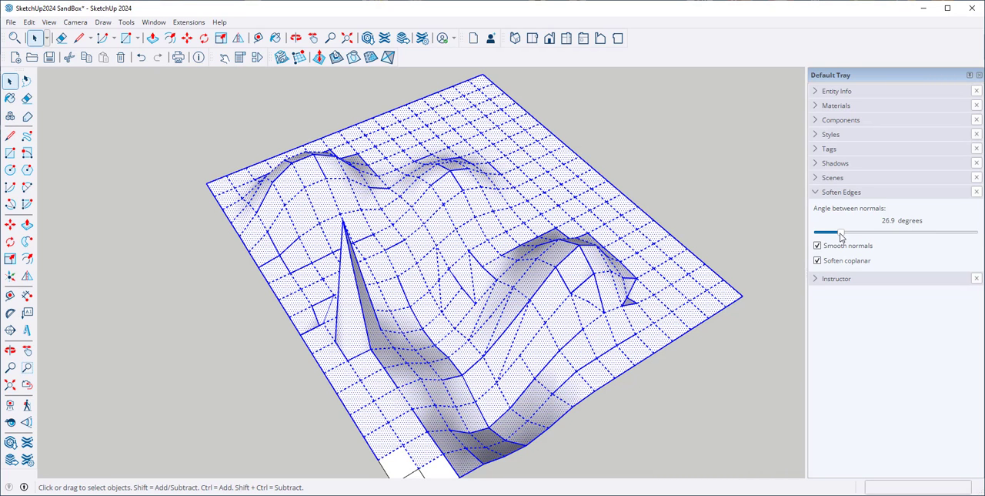
{"action": "mouse_move", "coordinate": [841, 233]}
{"action": "left_mouse_down"}
{"action": "mouse_move", "coordinate": [865, 232]}
{"action": "mouse_move", "coordinate": [851, 240]}
{"action": "mouse_move", "coordinate": [866, 244]}
{"action": "mouse_move", "coordinate": [840, 245]}
{"action": "left_mouse_up"}
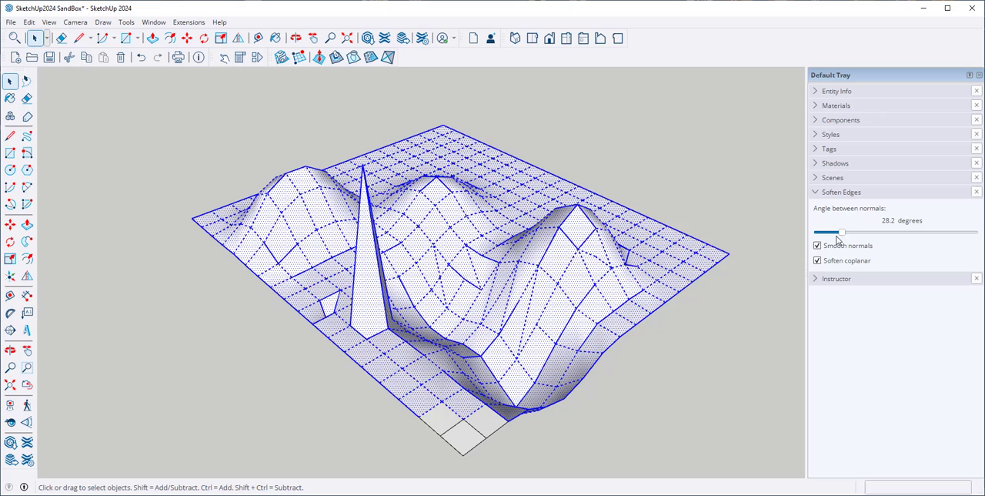
{"action": "left_click_drag", "start_coordinate": [837, 239], "coordinate": [862, 238]}
{"action": "key", "text": "ctrl+a"}
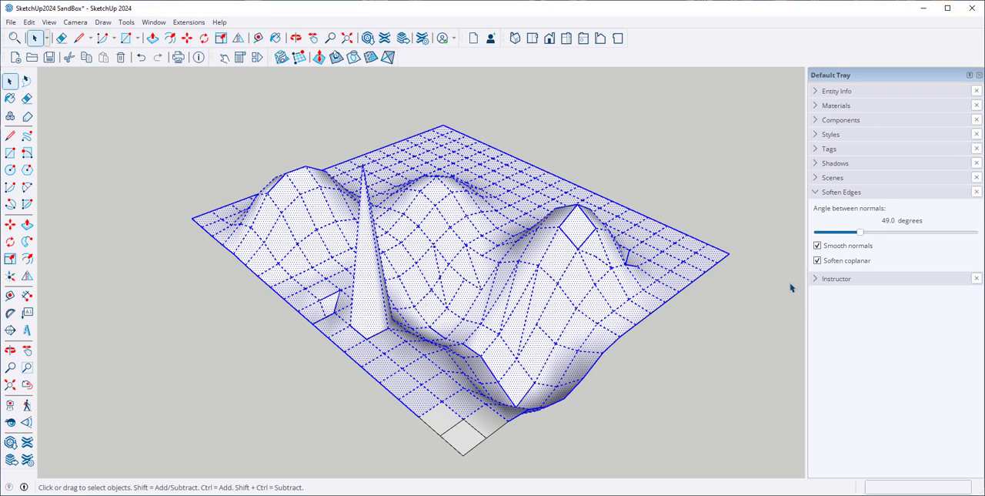
{"action": "left_click", "coordinate": [757, 288]}
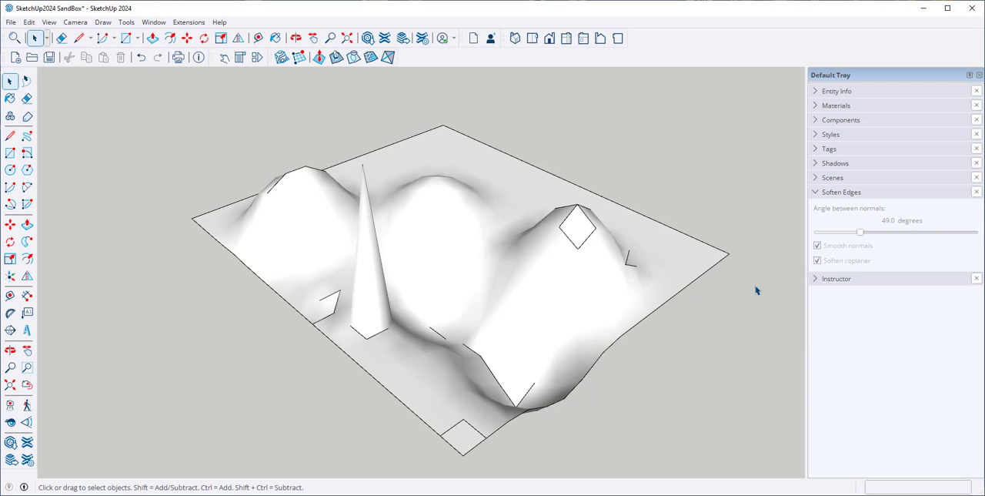